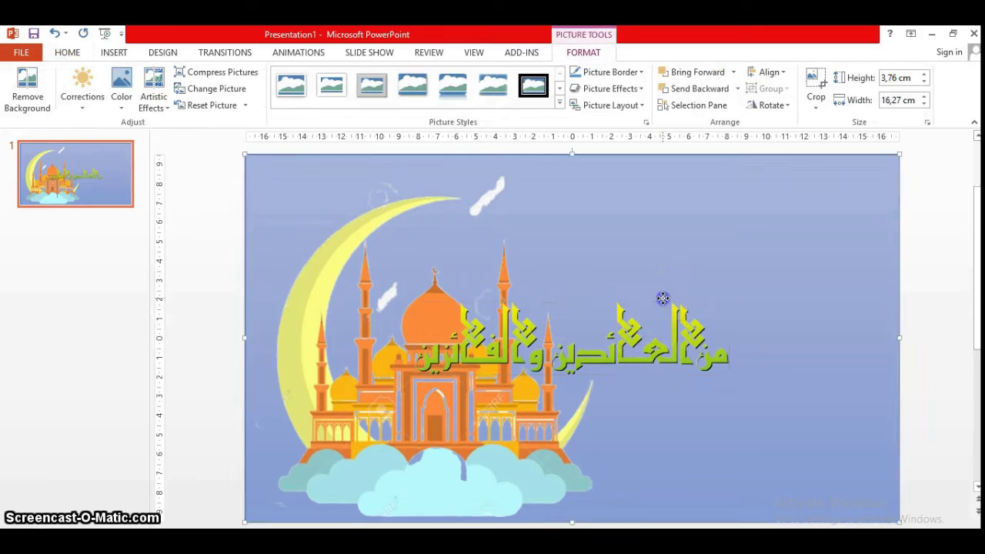
- Move the Arabic calligraphy picture to the slide's top-right corner
mouse_move(662, 298)
left_mouse_down()
mouse_move(675, 284)
mouse_move(663, 297)
left_mouse_up()
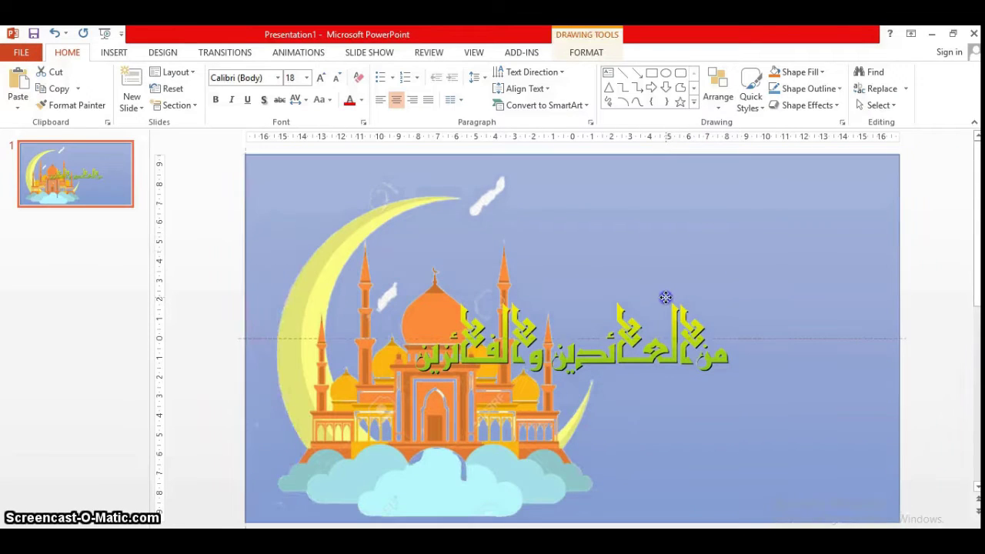
left_click(647, 358)
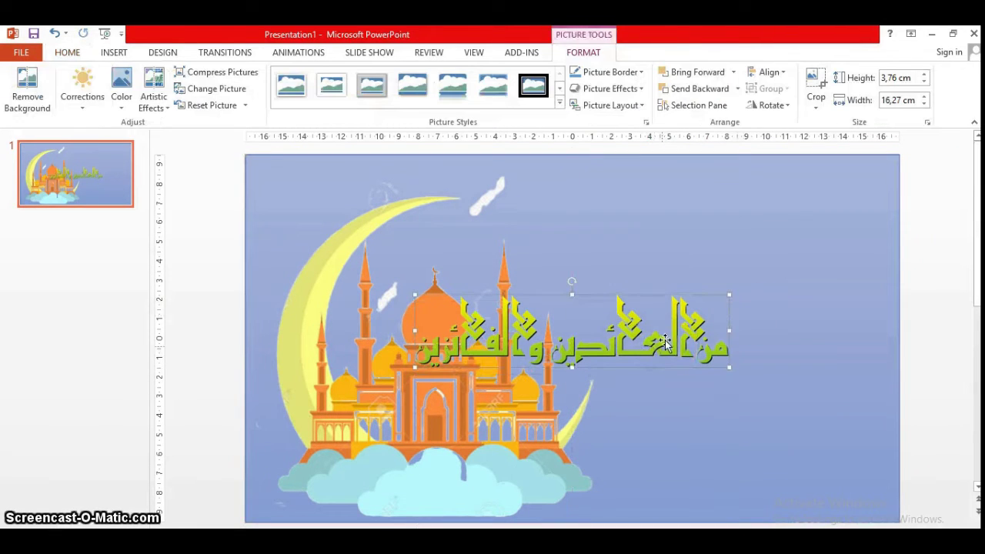
left_click_drag(667, 299, 805, 167)
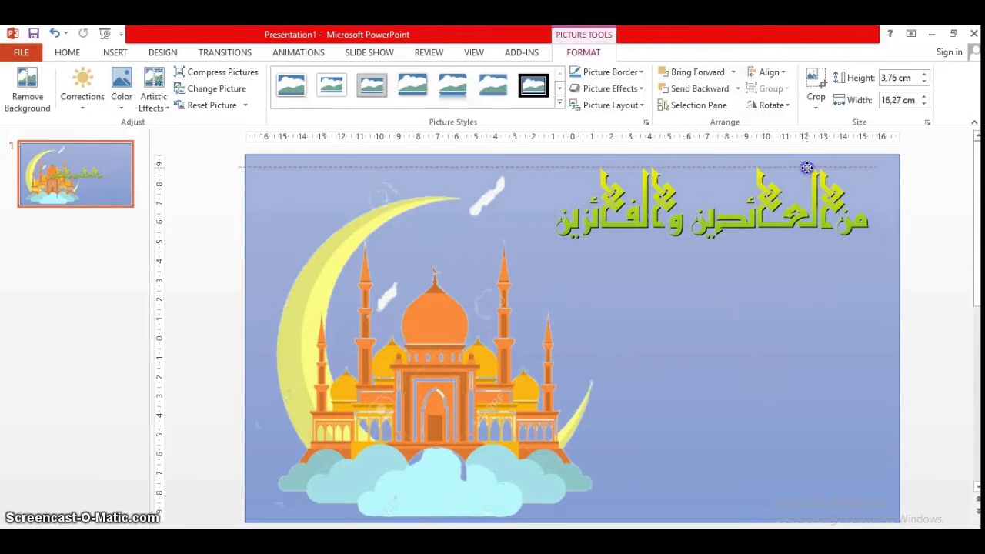
left_click(748, 262)
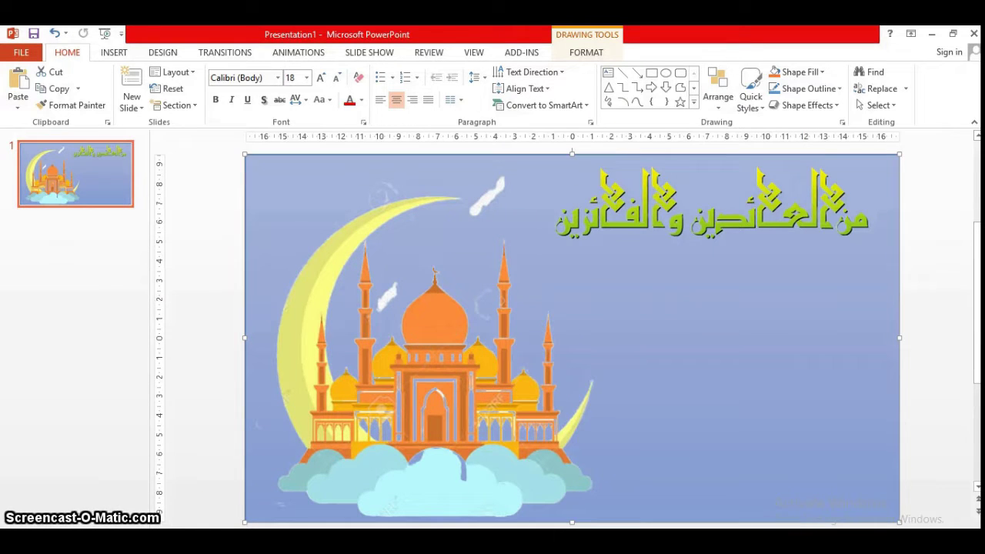
- Copy the FB_IMG group photo file from the kartu lebaran folder
key("alt+Tab")
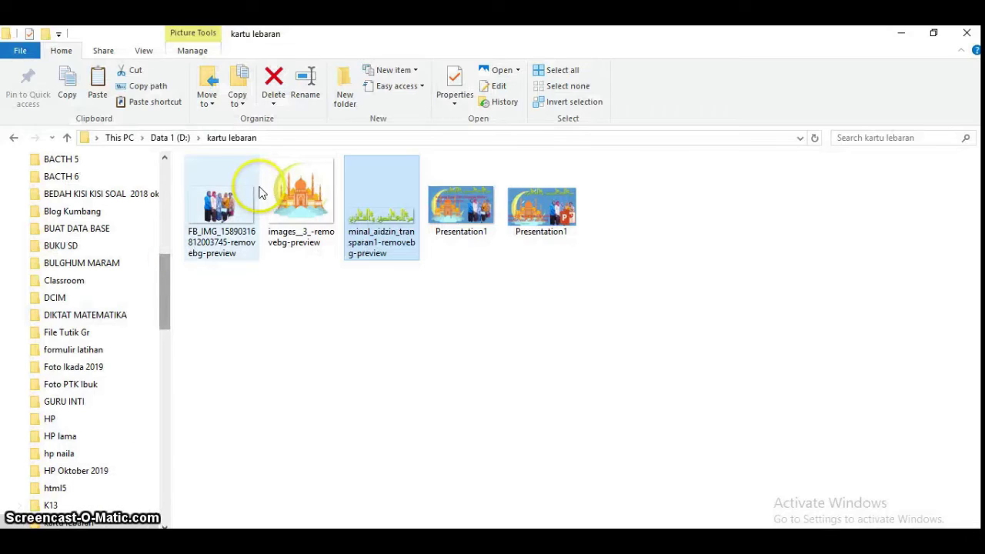
left_click(221, 210)
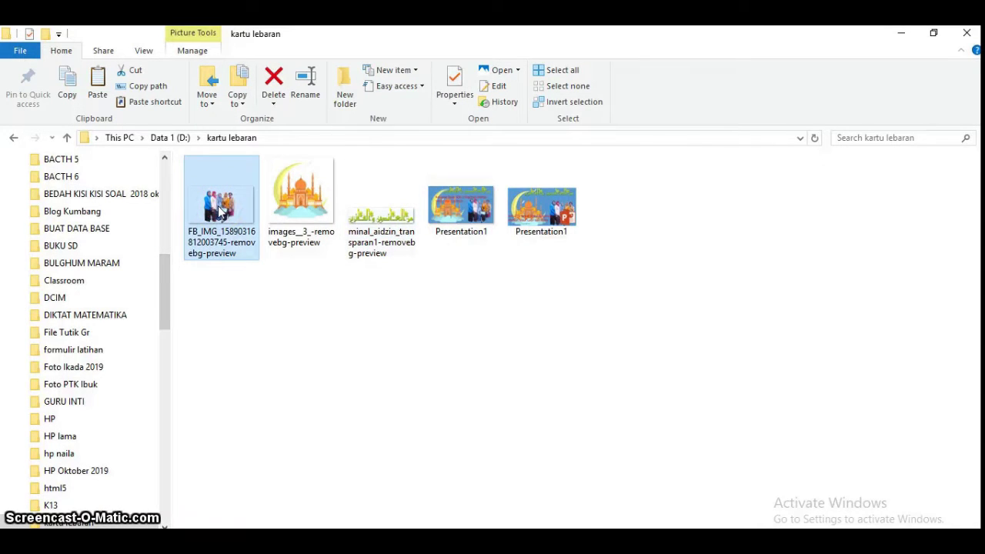
right_click(221, 210)
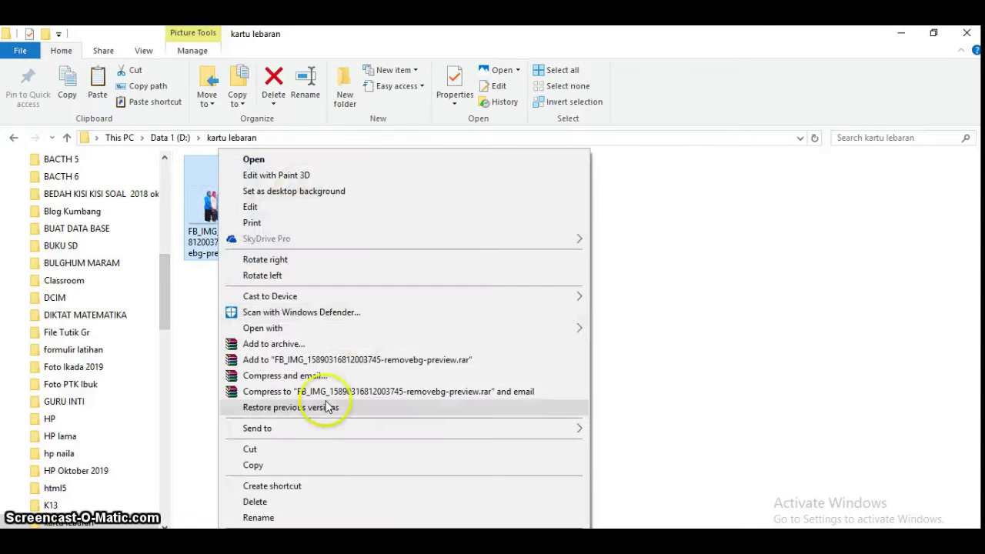
left_click(273, 465)
- Paste the group photo right of the mosque and enlarge it to 13.02 x 23.22 cm
key("alt+Tab")
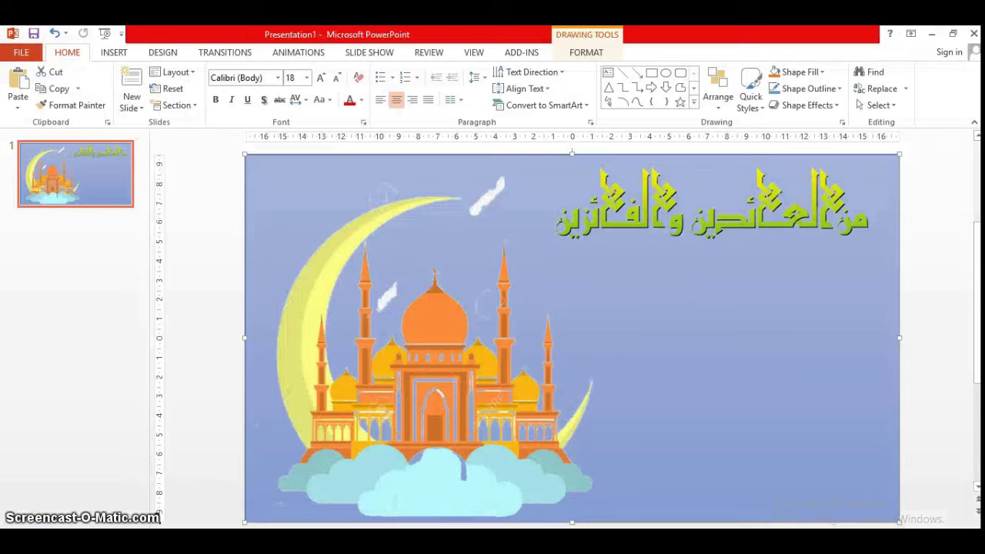
left_click(676, 414)
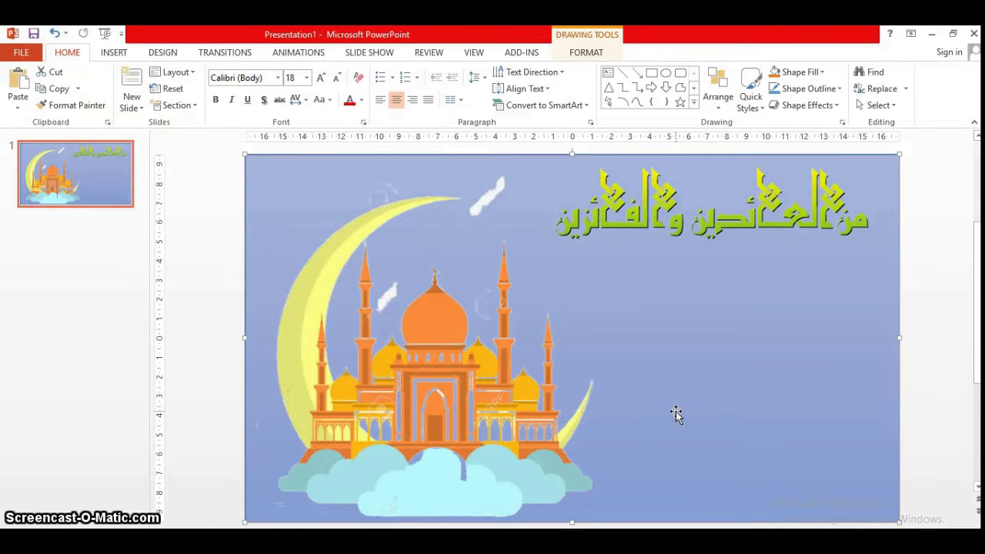
right_click(675, 412)
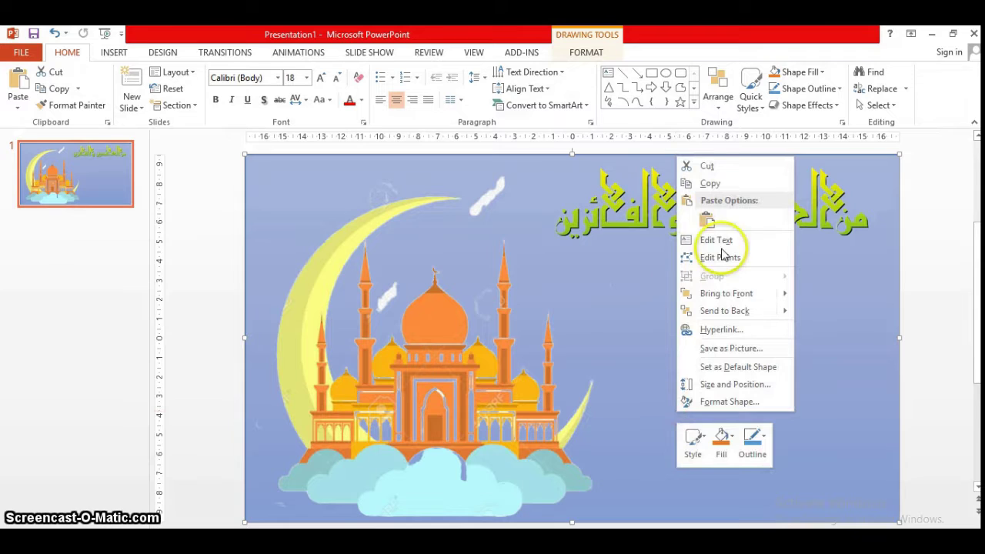
left_click(707, 220)
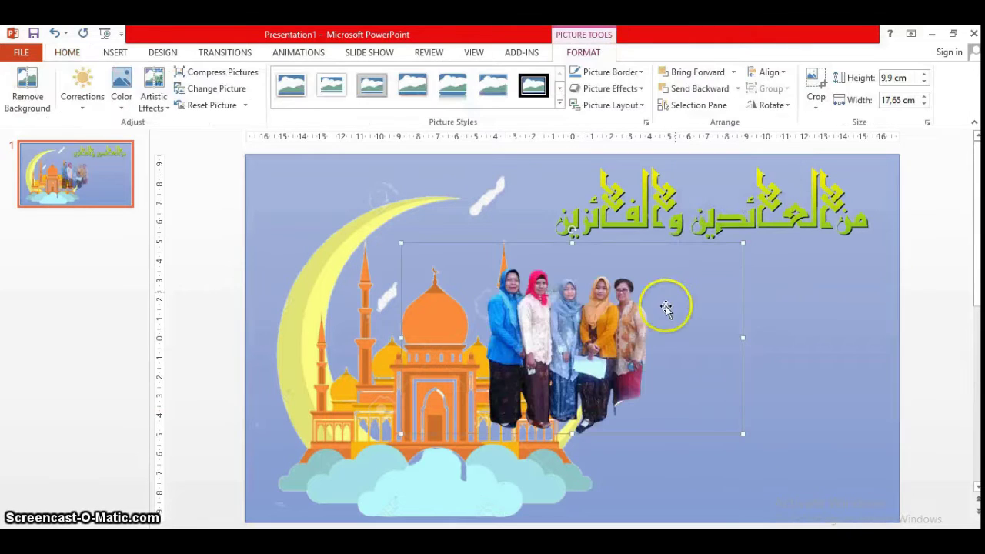
left_click_drag(633, 336, 773, 351)
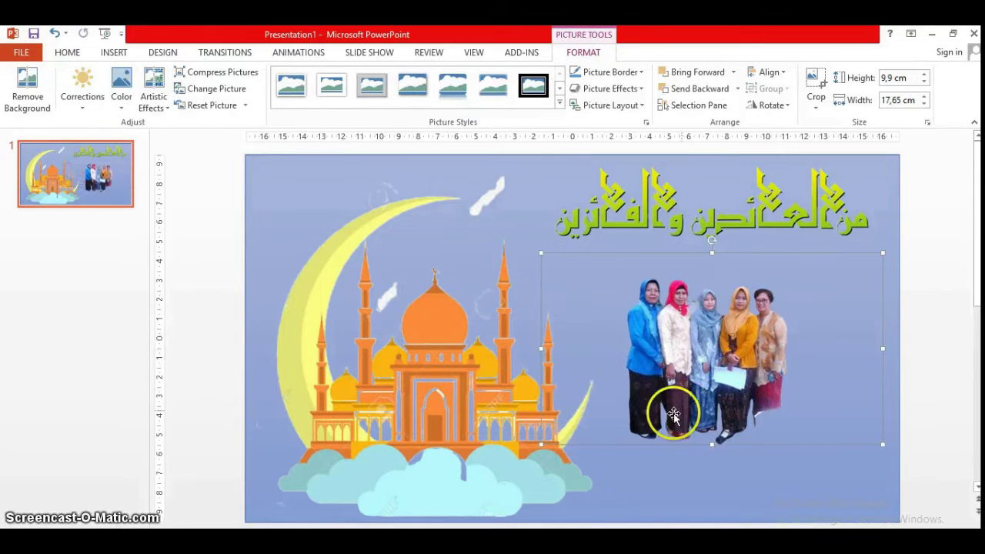
left_click_drag(545, 448, 462, 501)
mouse_move(621, 455)
left_mouse_down()
mouse_move(775, 423)
mouse_move(737, 425)
left_mouse_up()
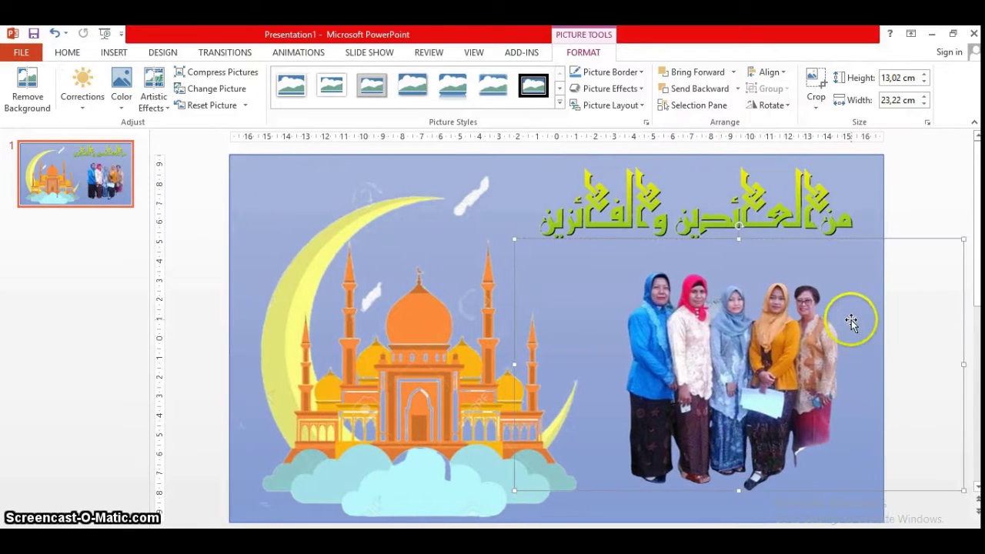
left_click(870, 217)
left_click(870, 217)
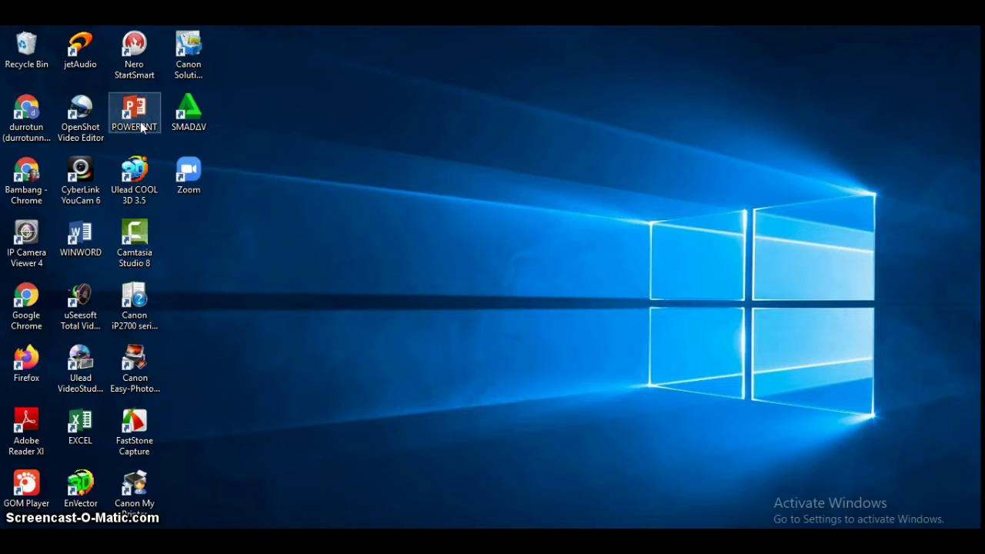
- Launch PowerPoint from the POWERPNT desktop shortcut
double_click(140, 123)
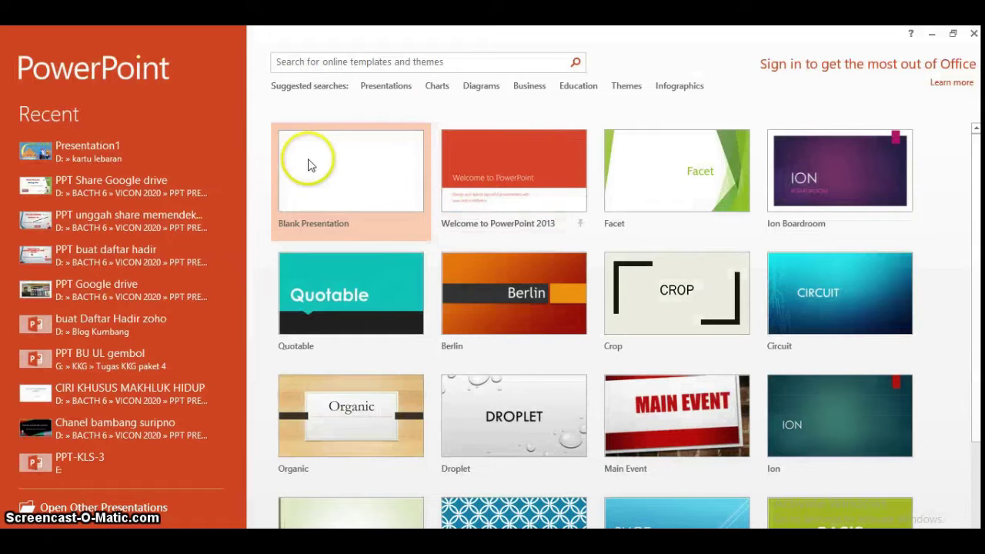
- Create a blank presentation, dismiss the activation notice, and delete both title and subtitle placeholders
left_click(308, 166)
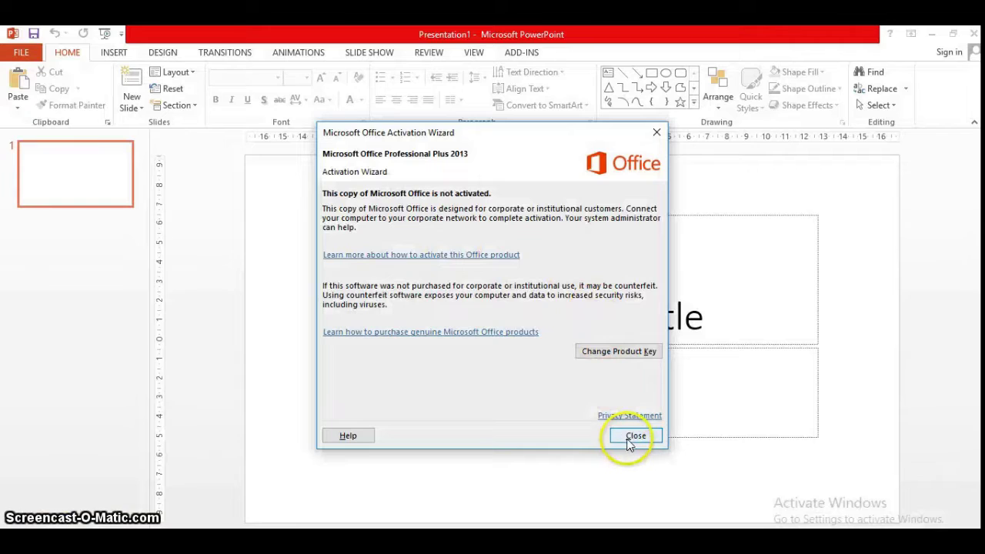
left_click(629, 440)
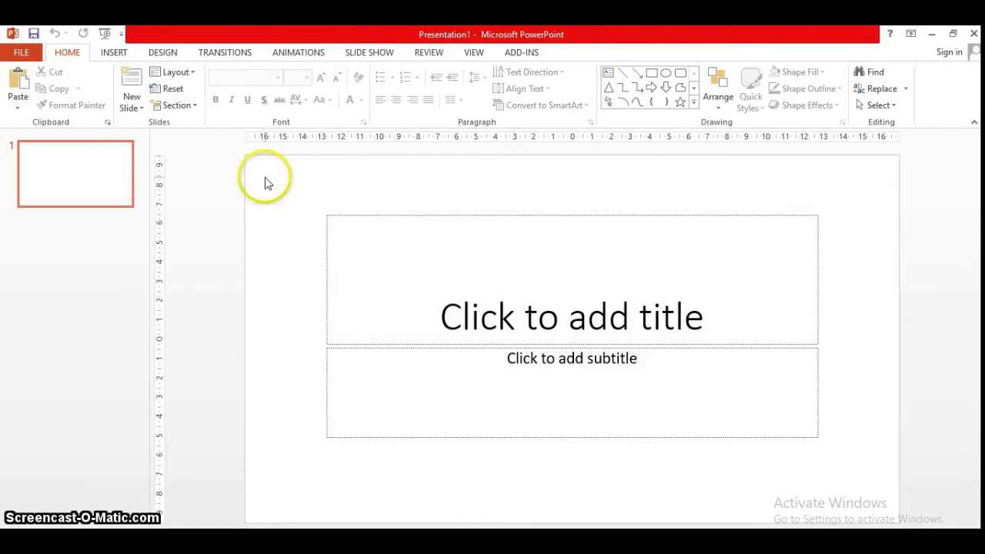
left_click_drag(265, 182, 867, 495)
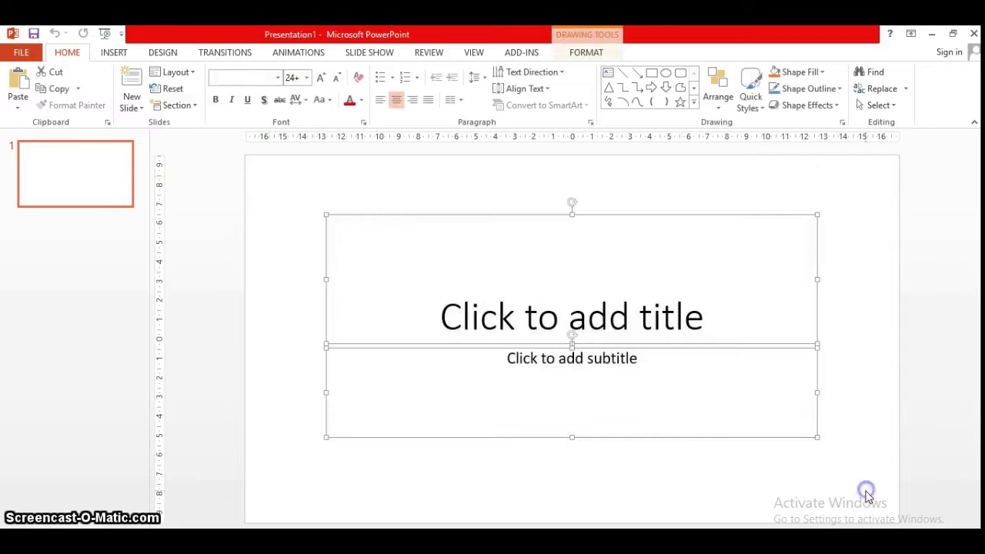
key("Delete")
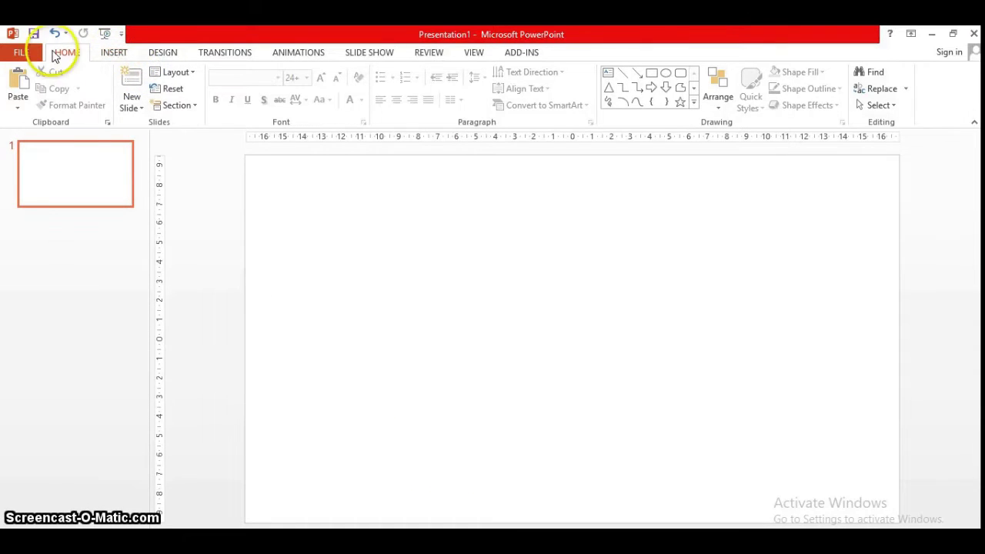
left_click(114, 52)
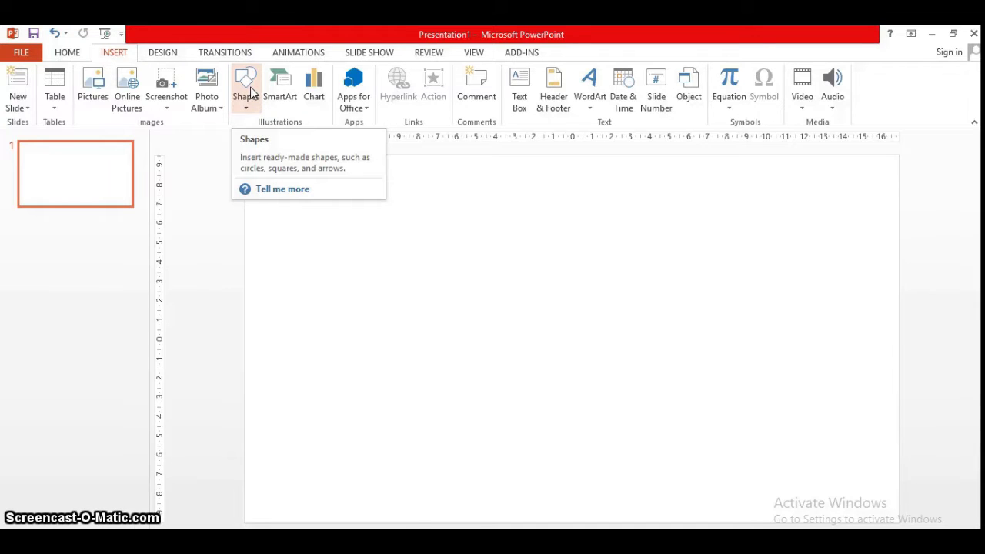
- Draw a 19.05 x 33.87 cm rectangle covering the entire slide
left_click(253, 92)
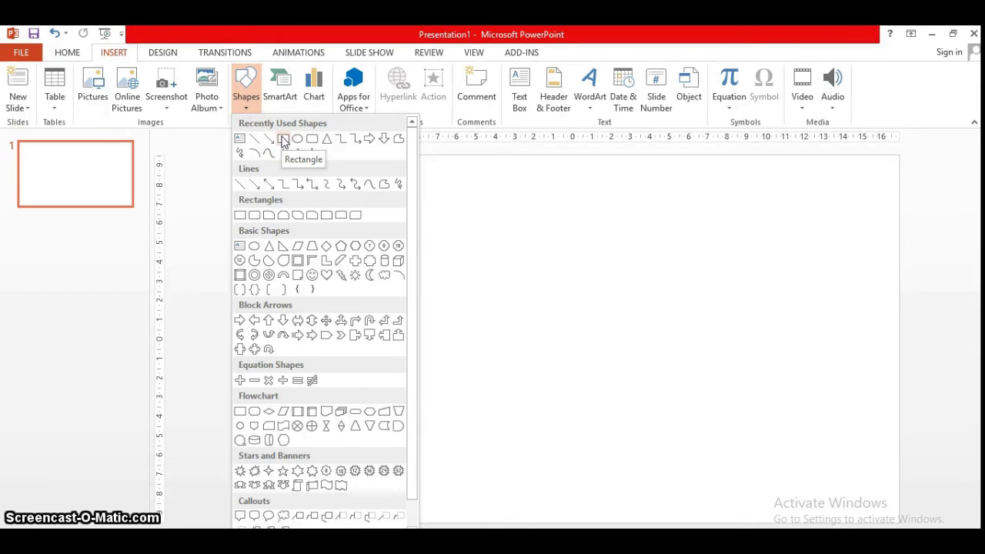
left_click(283, 139)
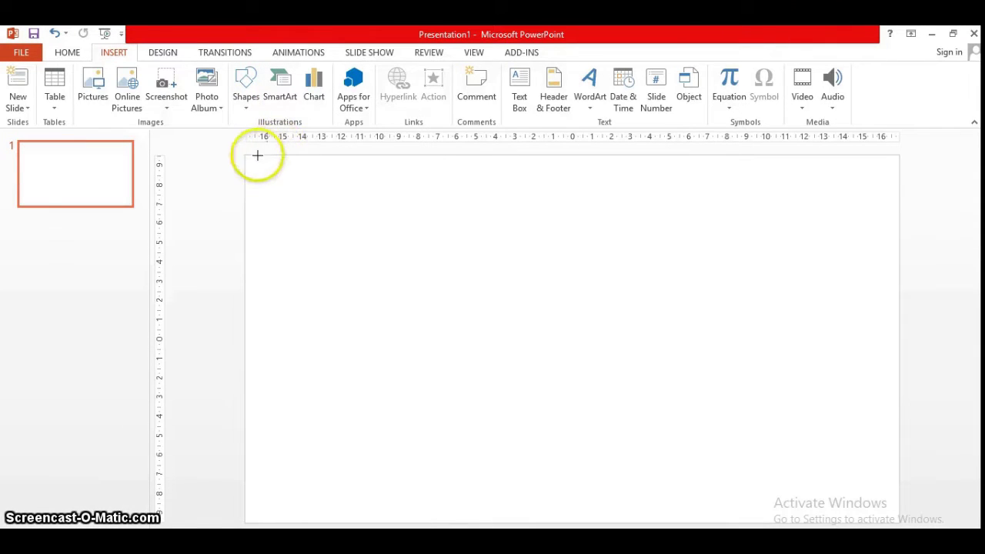
mouse_move(245, 154)
left_mouse_down()
mouse_move(758, 479)
mouse_move(897, 523)
left_mouse_up()
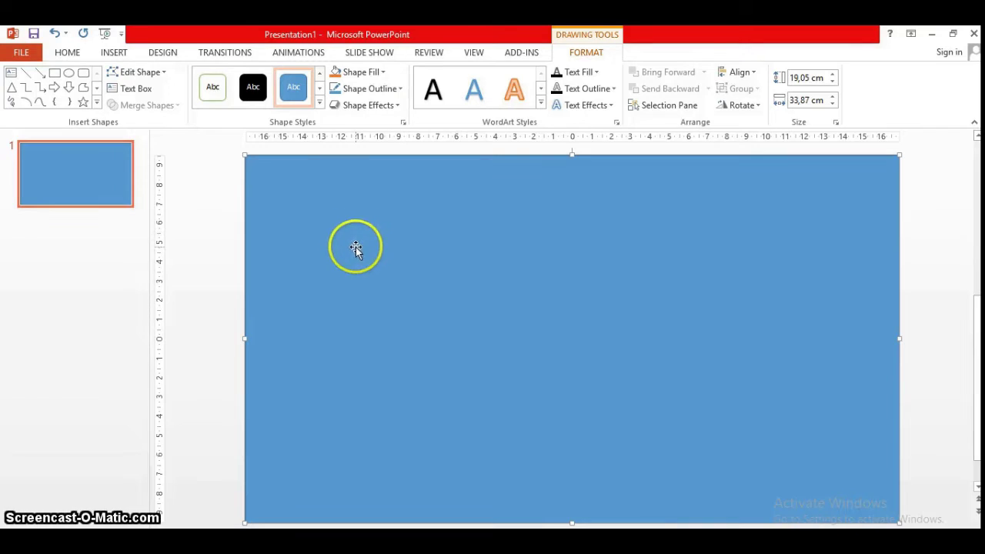
- Give the full-slide rectangle the Subtle Effect - Blue, Accent 5 shape style
left_click(320, 105)
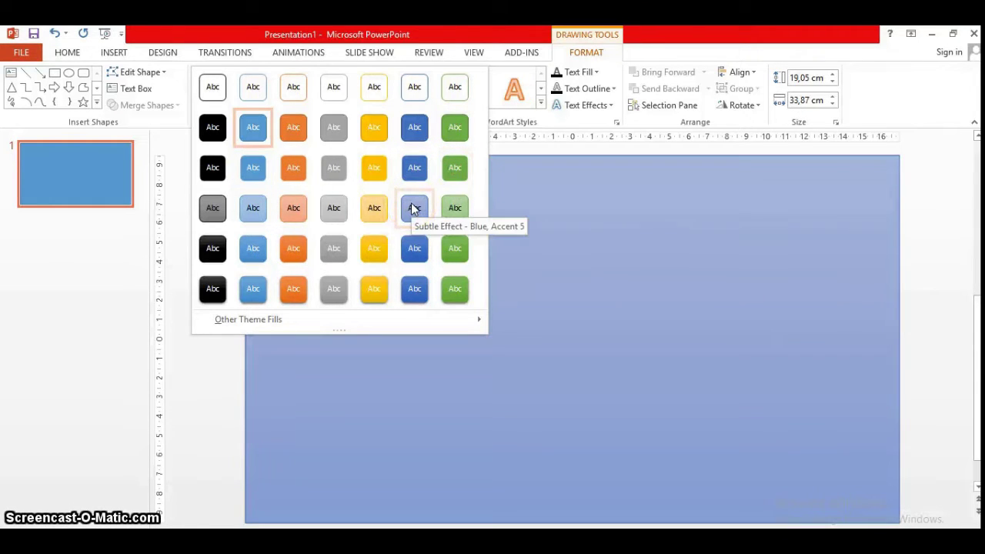
left_click(413, 208)
left_click(564, 243)
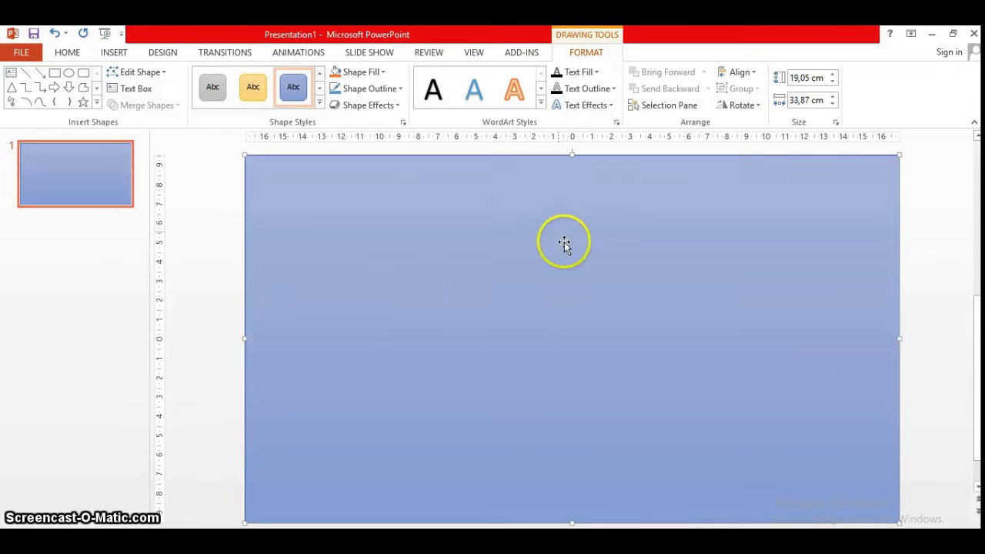
left_click(915, 243)
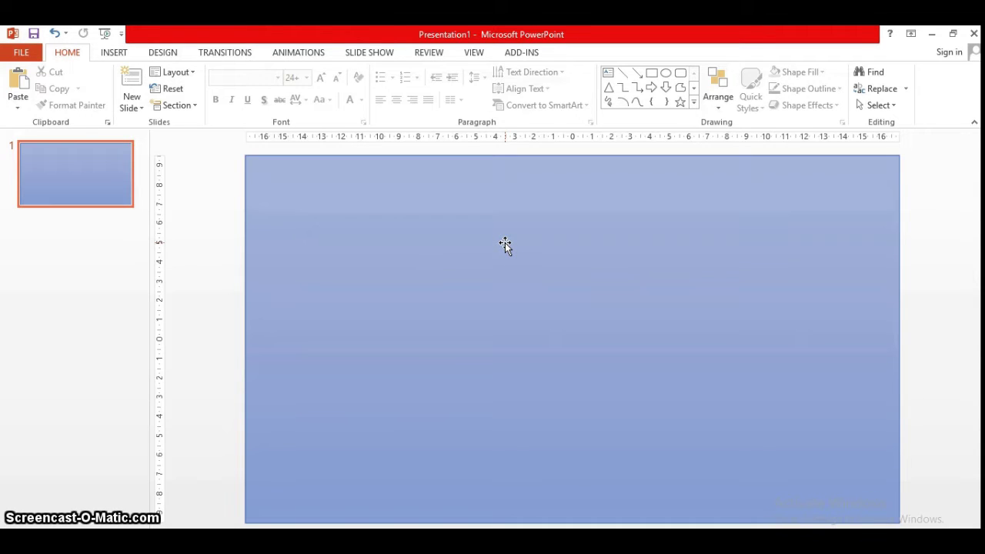
left_click(538, 253)
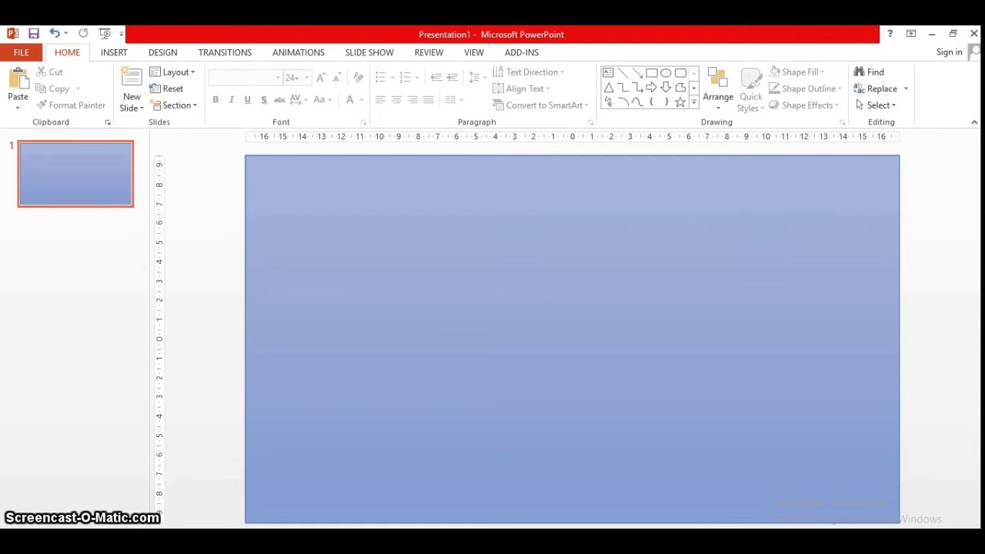
- Copy the mosque image from the kartu lebaran folder on Data 1 (D:)
left_click(84, 485)
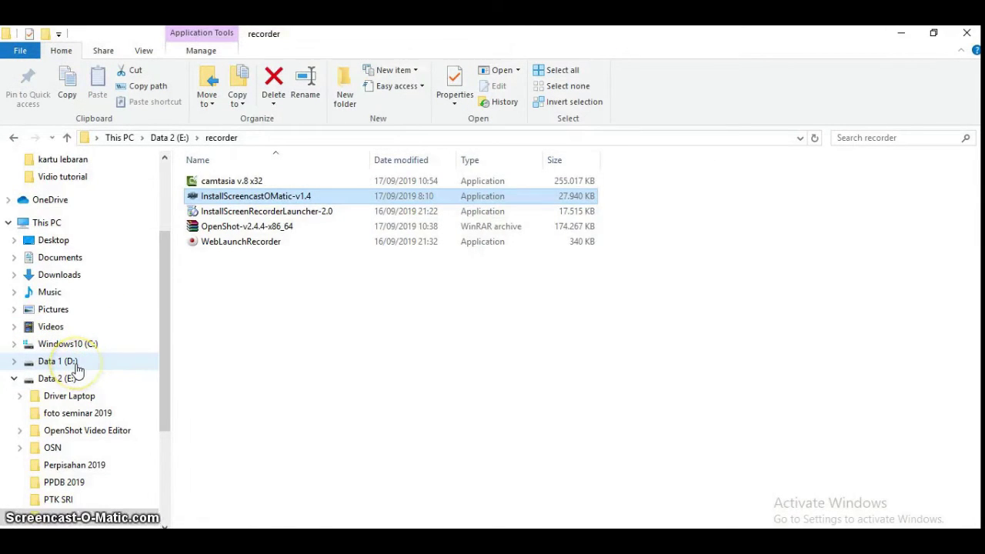
left_click(76, 363)
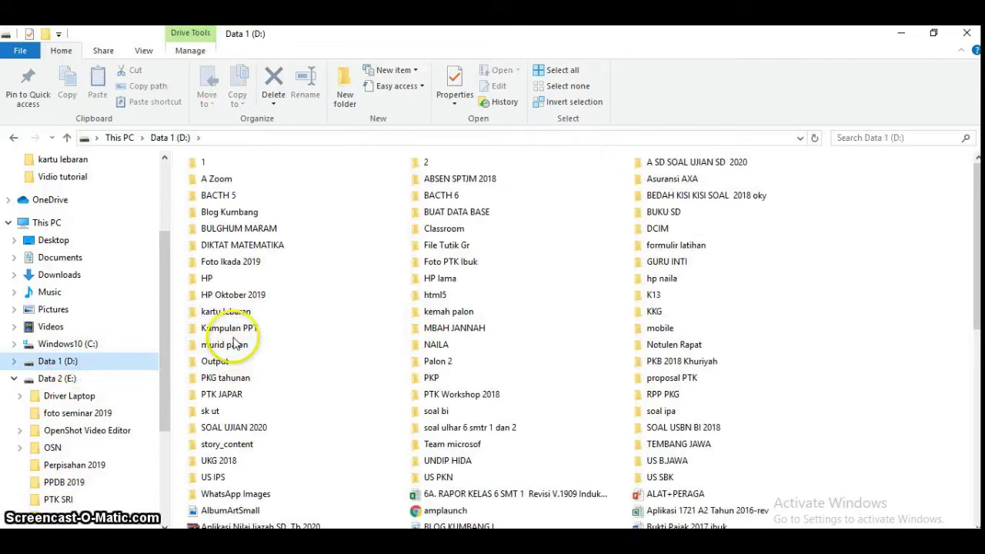
double_click(241, 312)
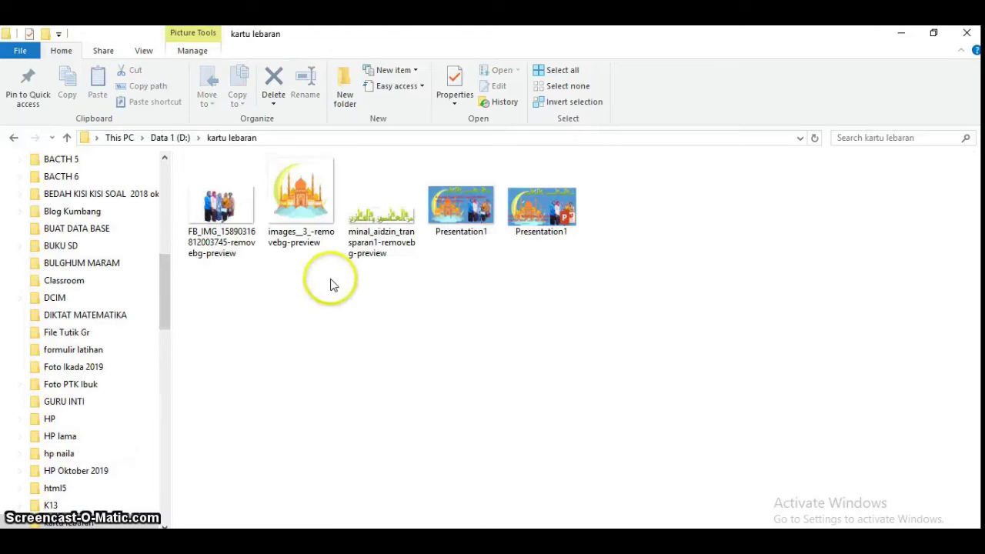
left_click(314, 216)
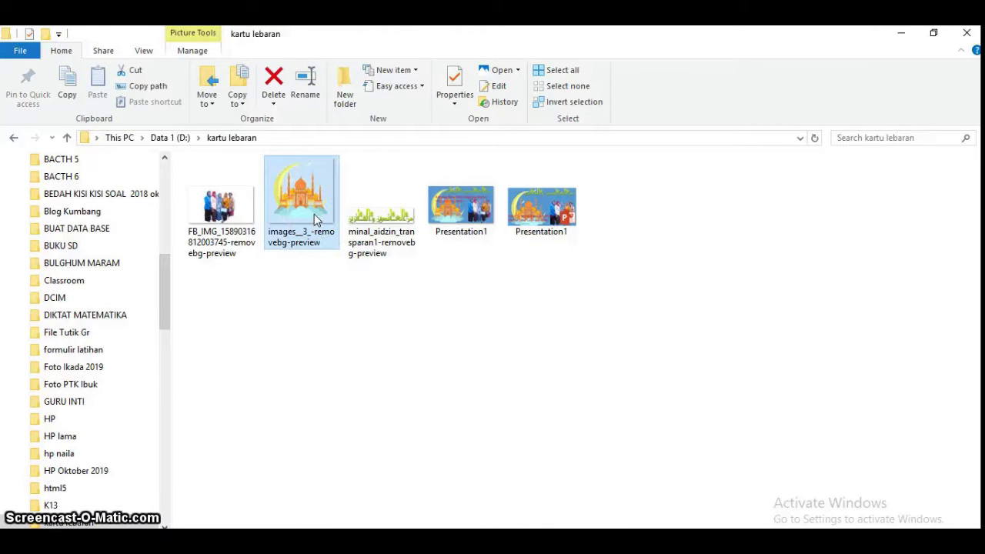
right_click(314, 219)
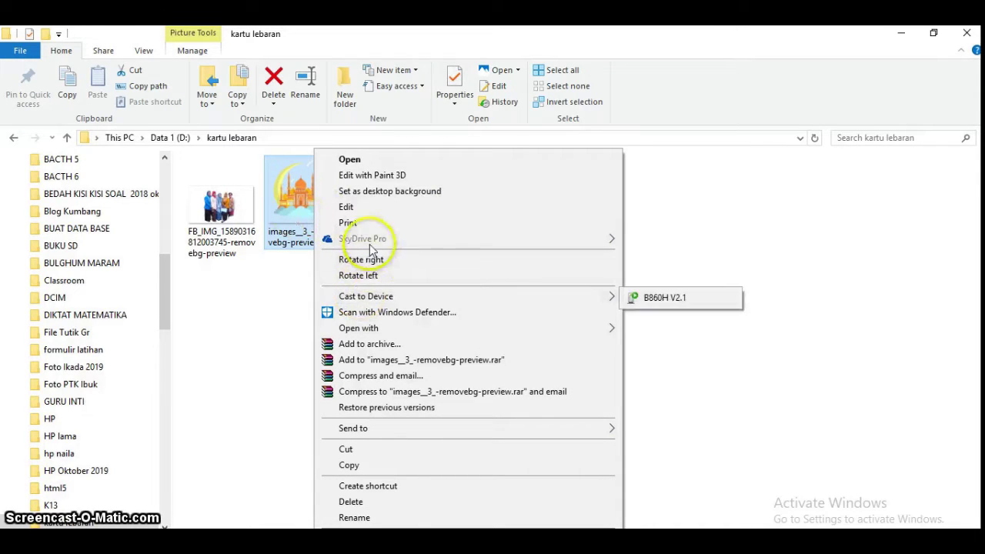
left_click(350, 465)
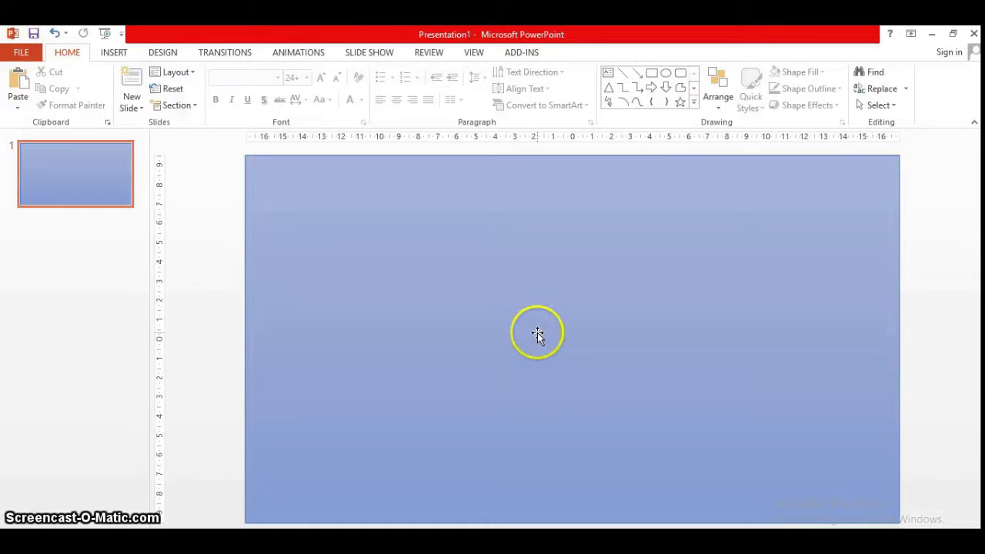
left_click(538, 332)
- Paste the mosque picture on the slide's left and enlarge it to 19.58 x 19.58 cm
right_click(537, 332)
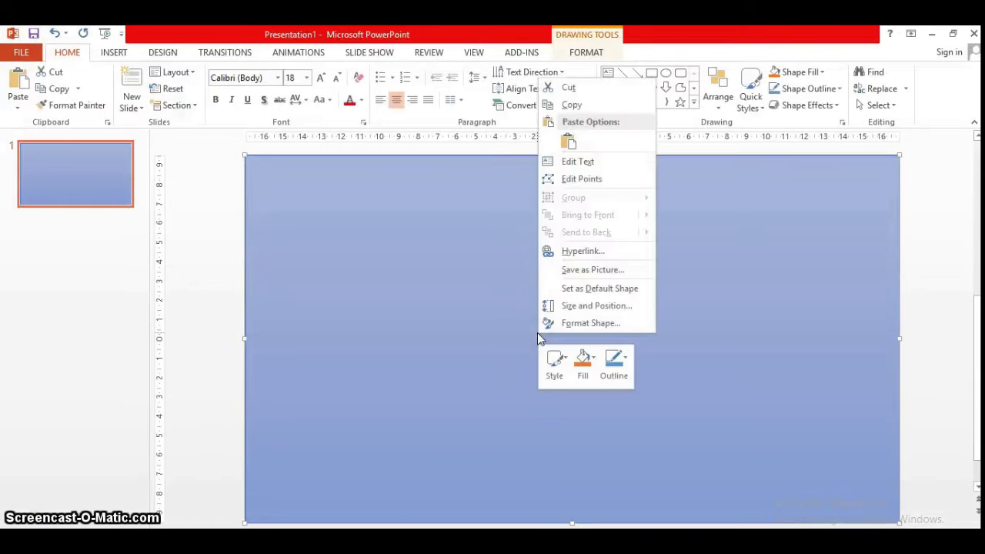
left_click(570, 141)
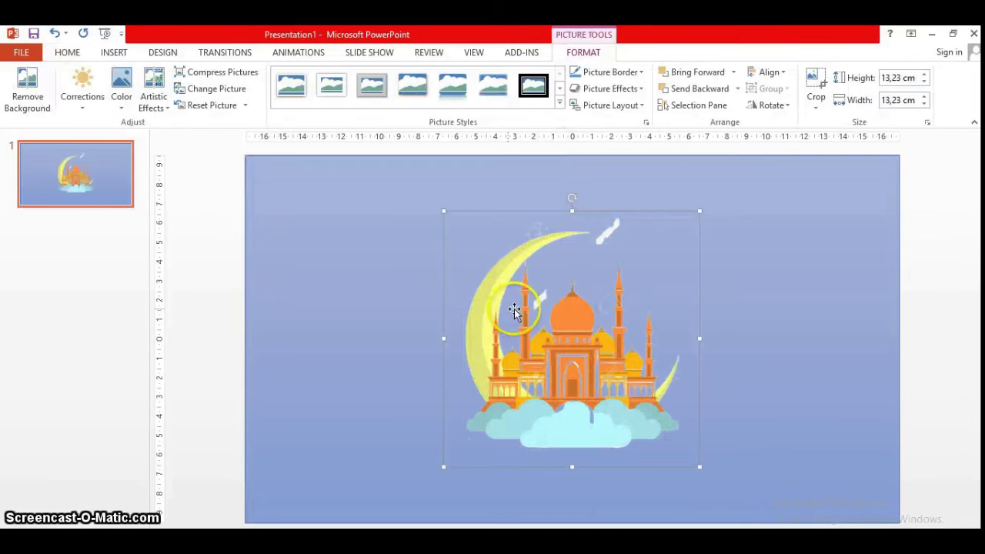
mouse_move(522, 310)
left_mouse_down()
mouse_move(300, 279)
mouse_move(349, 264)
mouse_move(336, 285)
mouse_move(334, 255)
left_mouse_up()
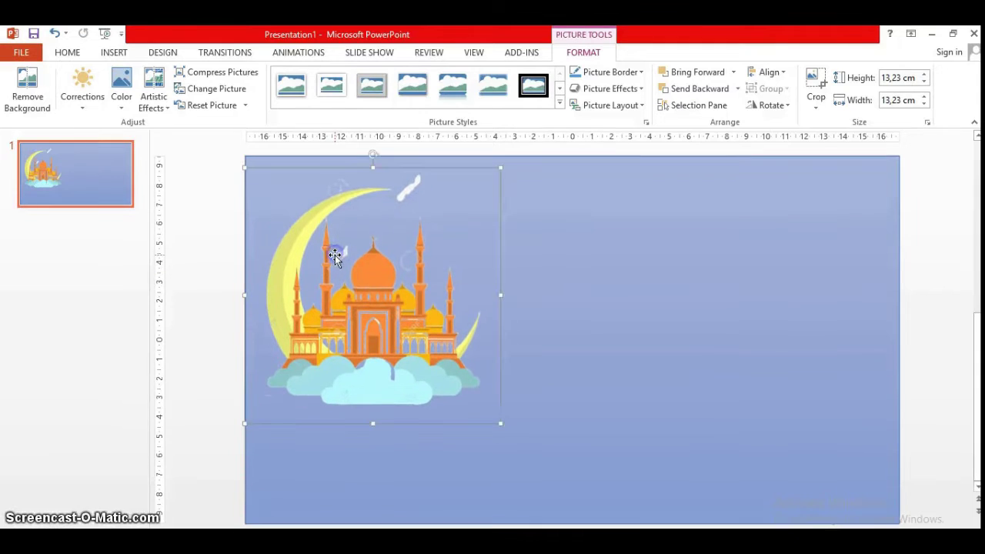
mouse_move(497, 416)
left_mouse_down()
mouse_move(540, 508)
mouse_move(623, 544)
left_mouse_up()
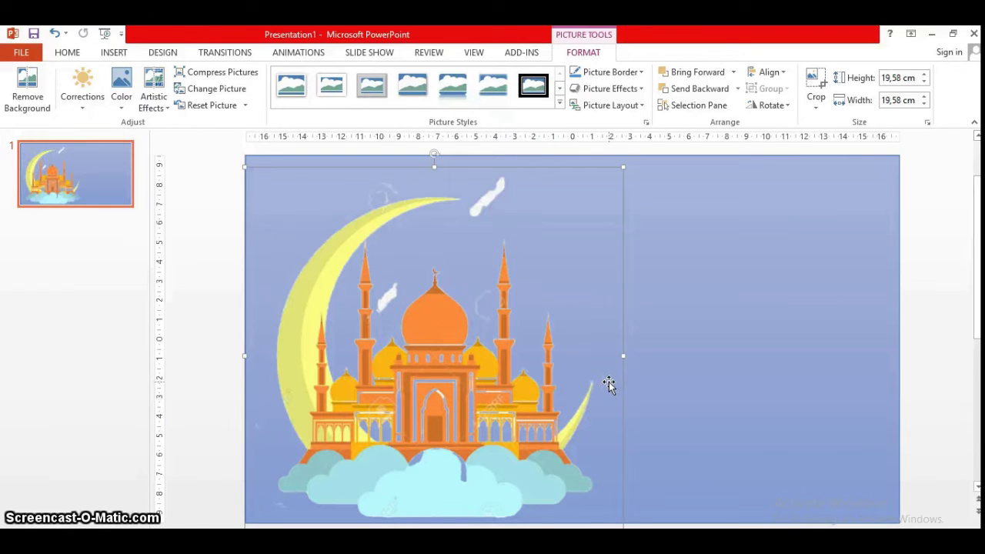
left_click(761, 346)
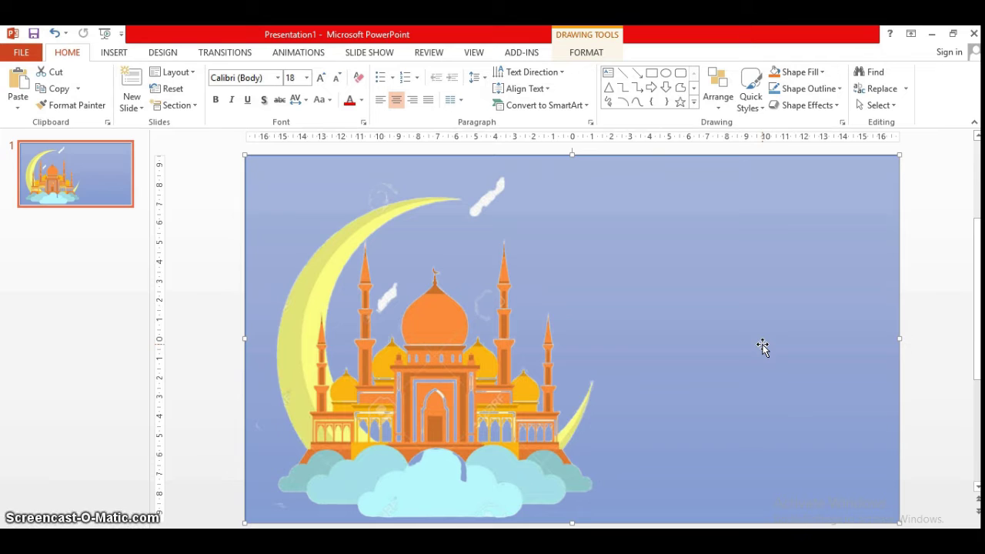
left_click(634, 428)
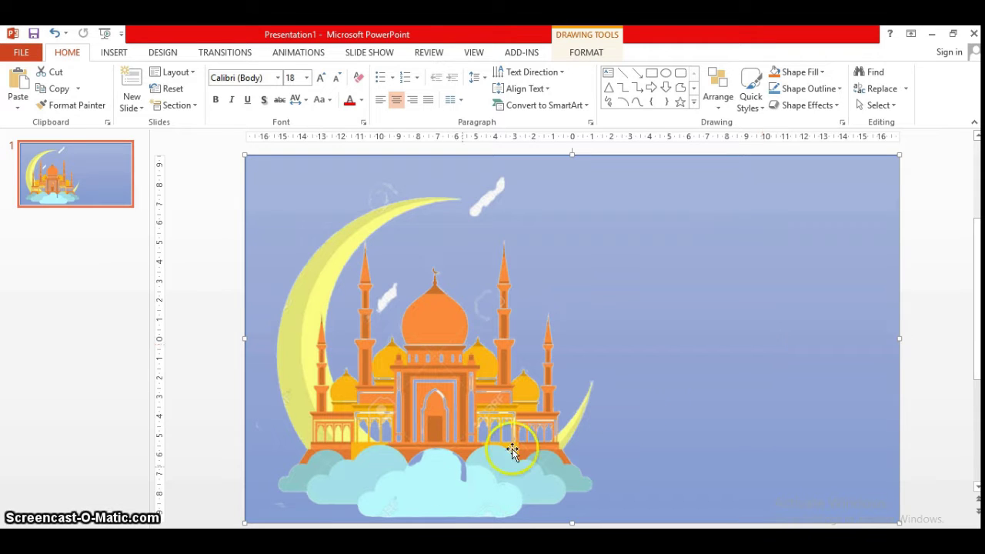
- Copy the minal_aidzin_transparan1-removebg-preview calligraphy image from the kartu lebaran folder
key("alt+Tab")
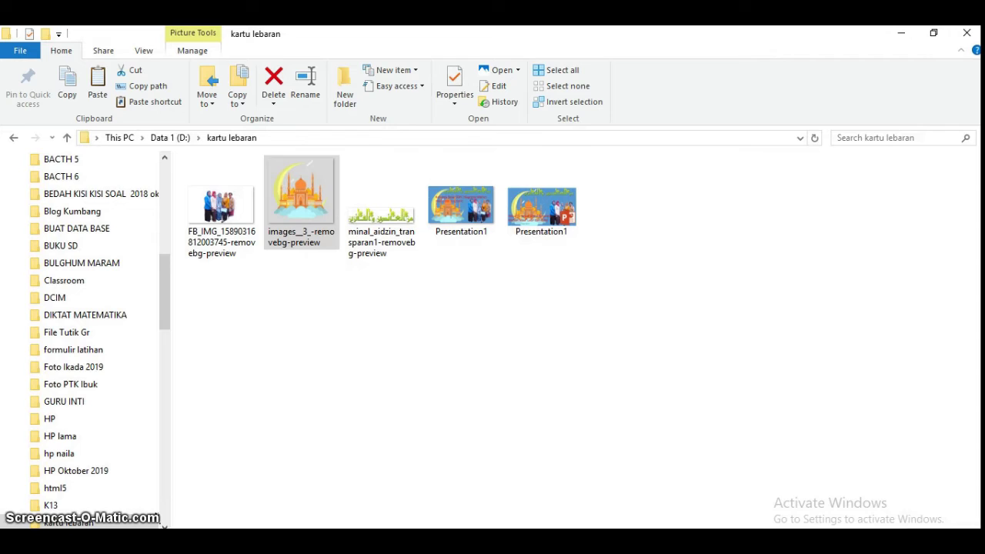
left_click(380, 210, "ctrl")
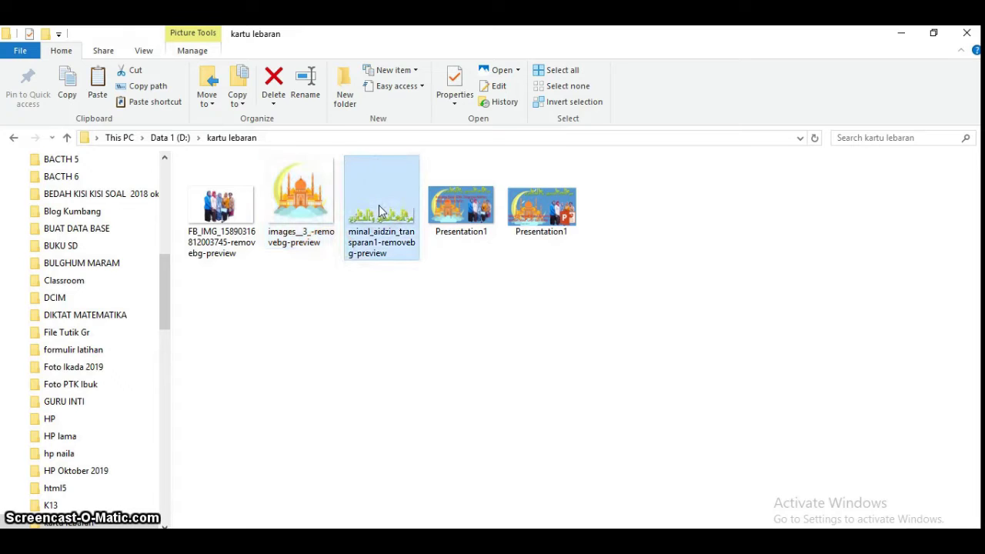
right_click(380, 209)
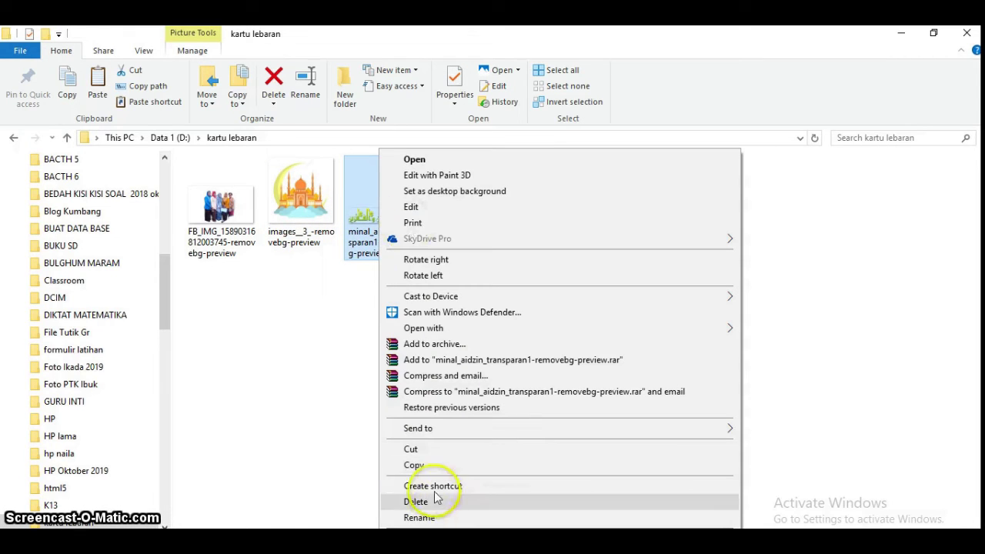
left_click(414, 465)
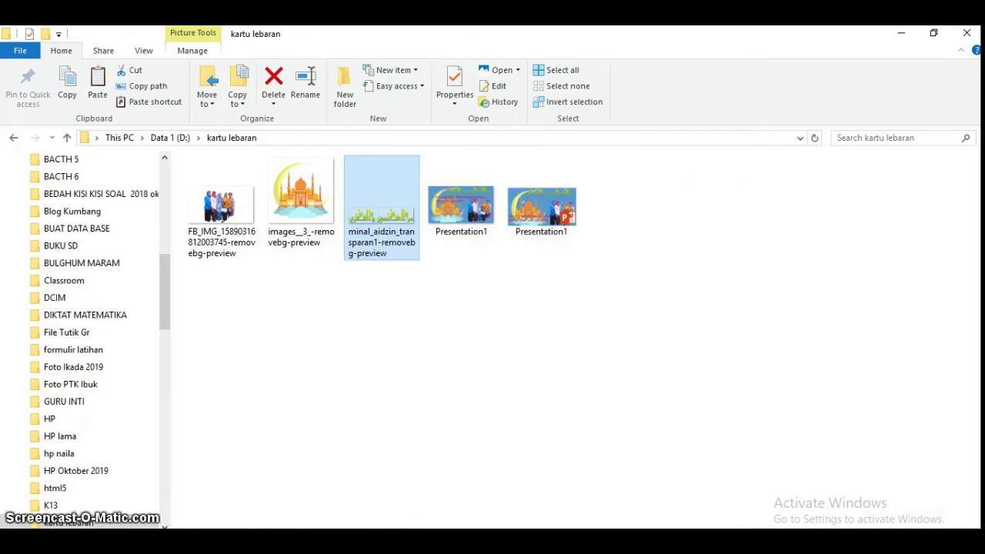
key("alt+Tab")
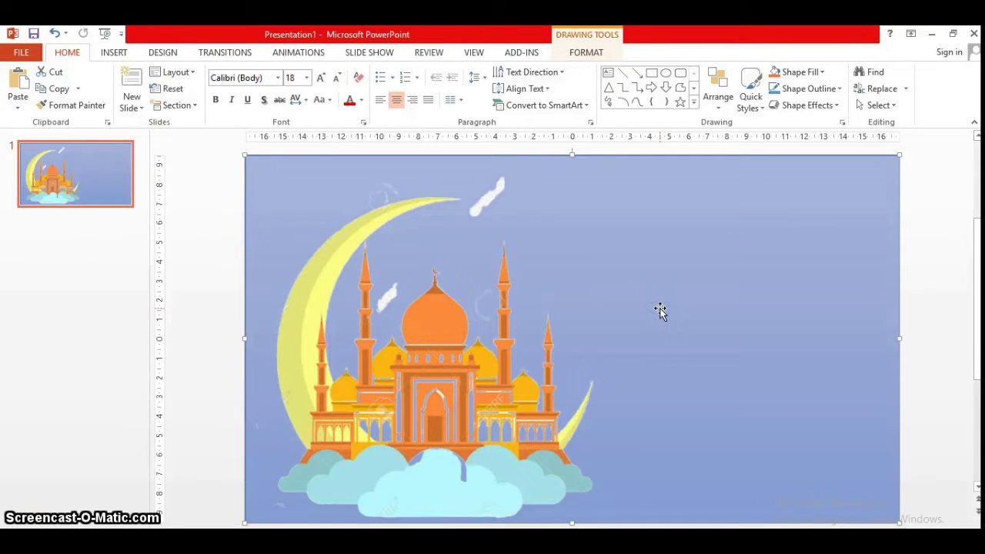
- Paste the 3.76 x 16.27 cm calligraphy picture and place it at the slide's top right
key("ctrl+v")
left_click(662, 300)
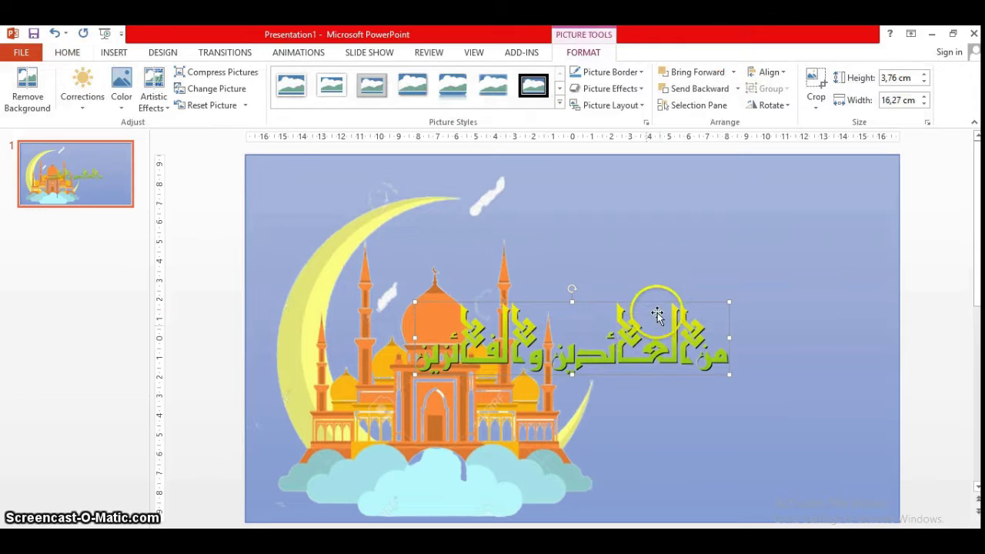
left_click_drag(662, 298, 807, 167)
left_click(657, 364)
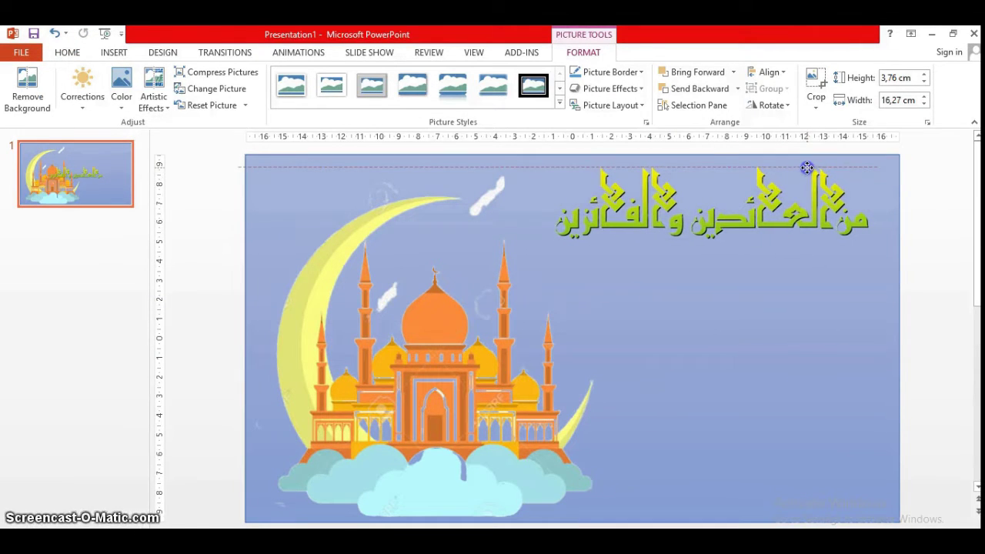
left_click(748, 260)
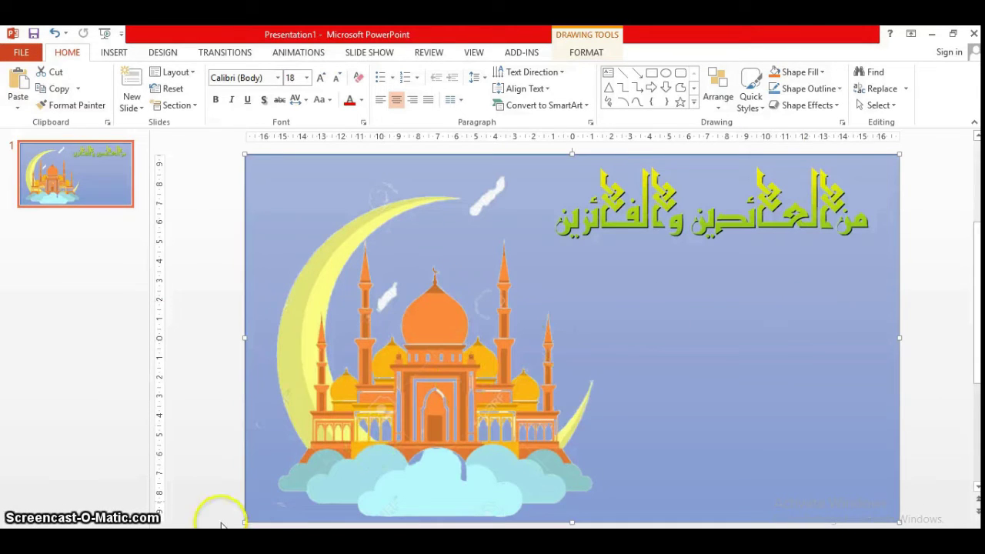
- Copy the FB_IMG group photo from the kartu lebaran folder in File Explorer
key("alt+Tab")
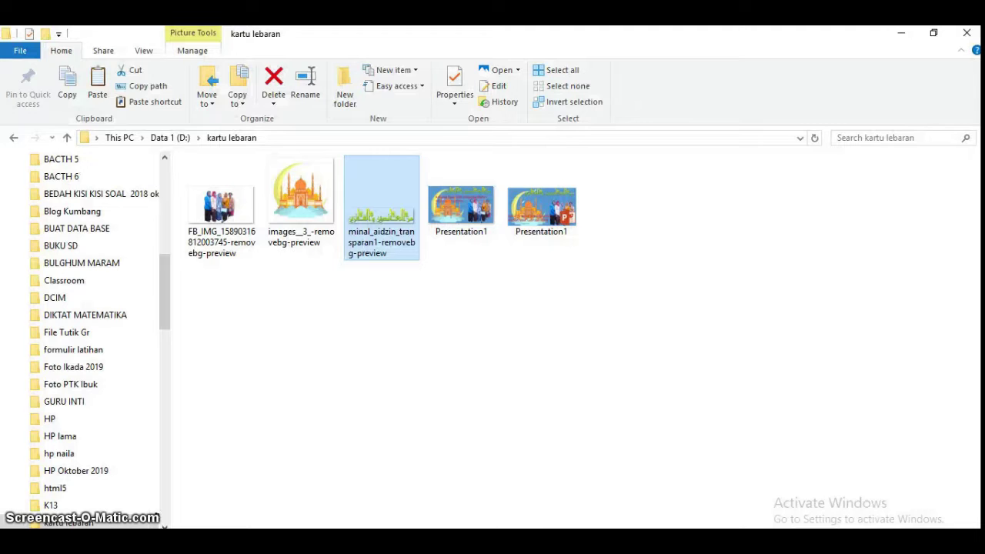
left_click(221, 210)
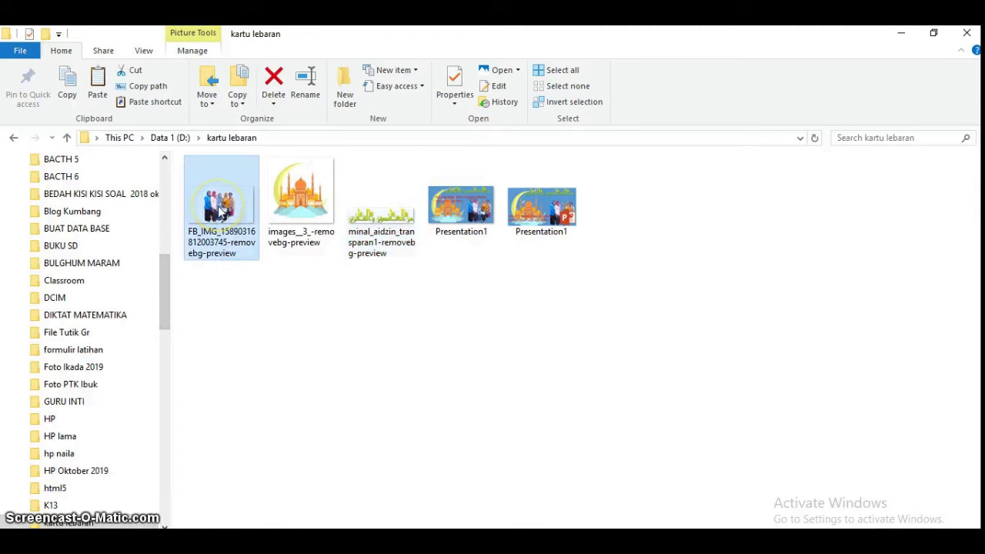
right_click(221, 210)
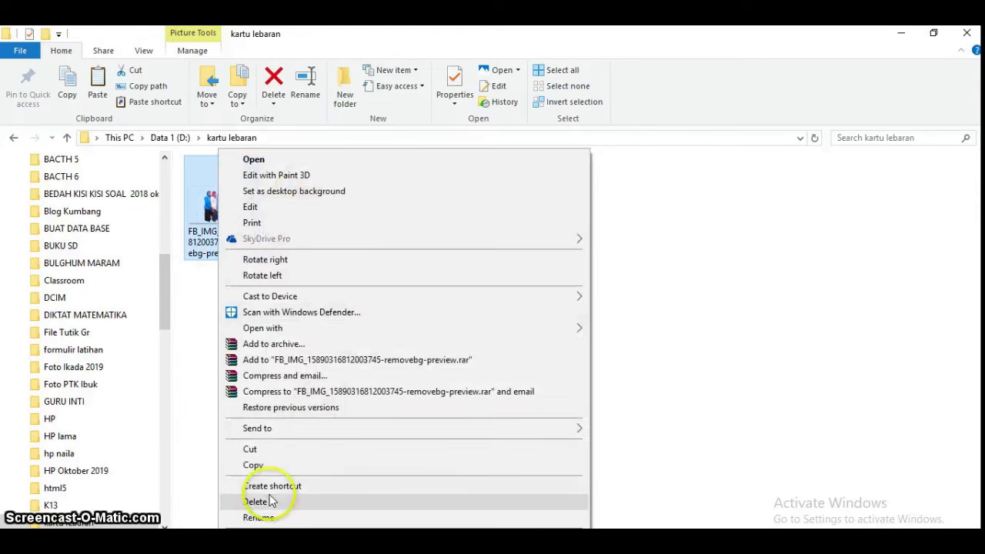
left_click(274, 464)
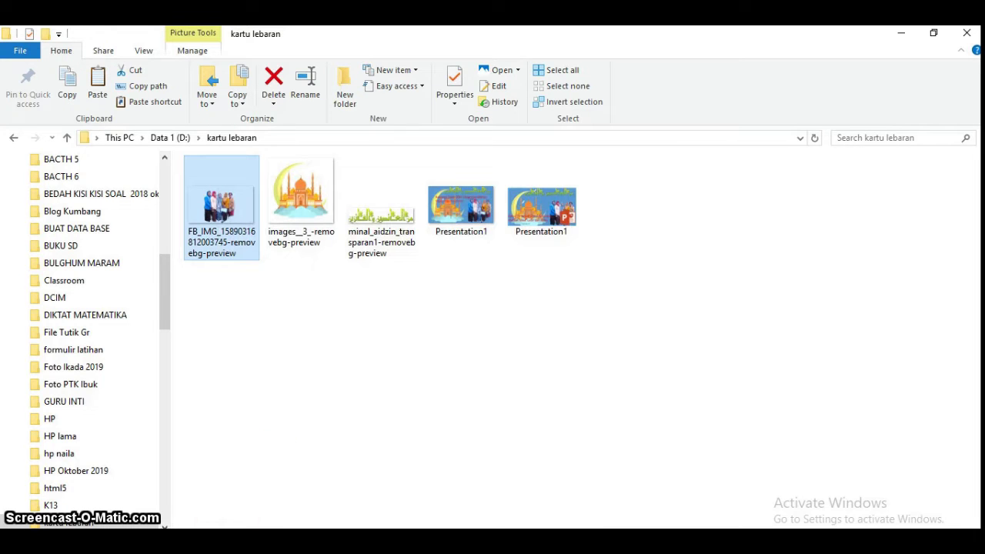
key("alt+Tab")
left_click(675, 412)
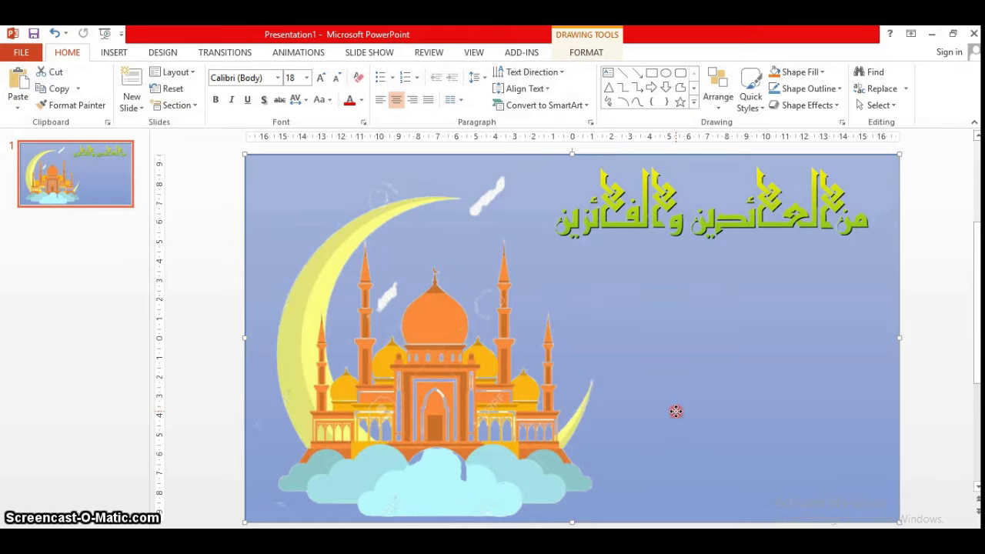
- Paste the five-women photo, enlarge it to 13.02 × 23.22 cm, and place it beside the mosque
right_click(676, 411)
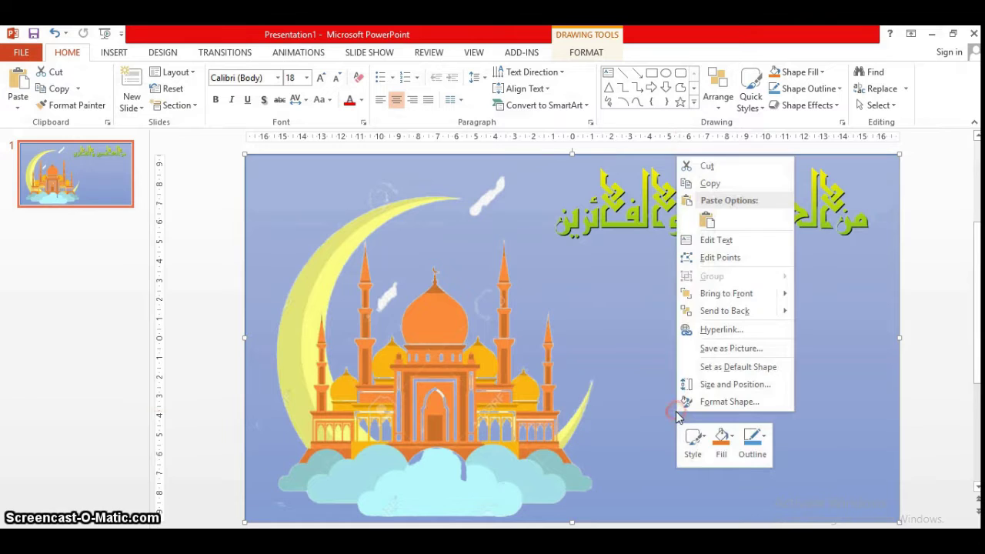
left_click(707, 221)
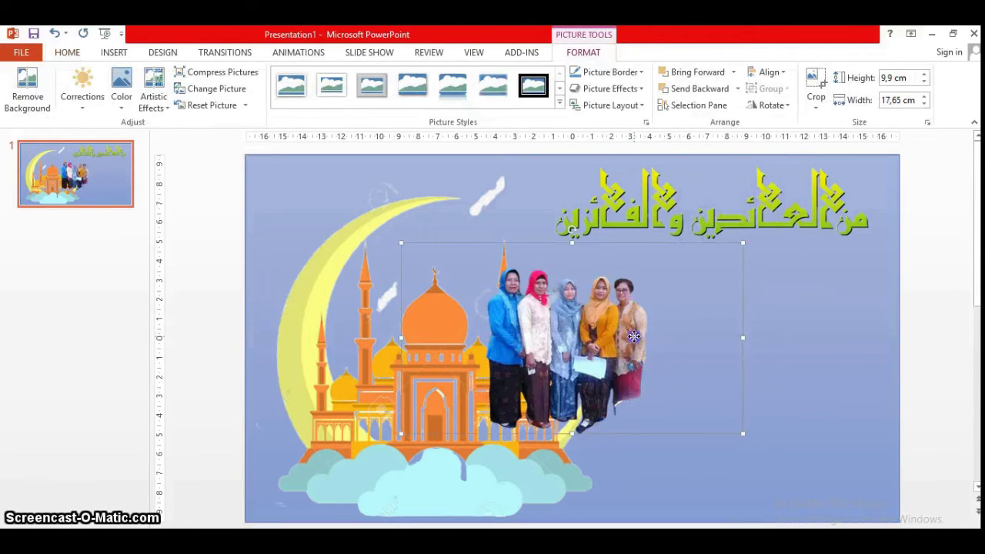
left_click_drag(633, 337, 773, 351)
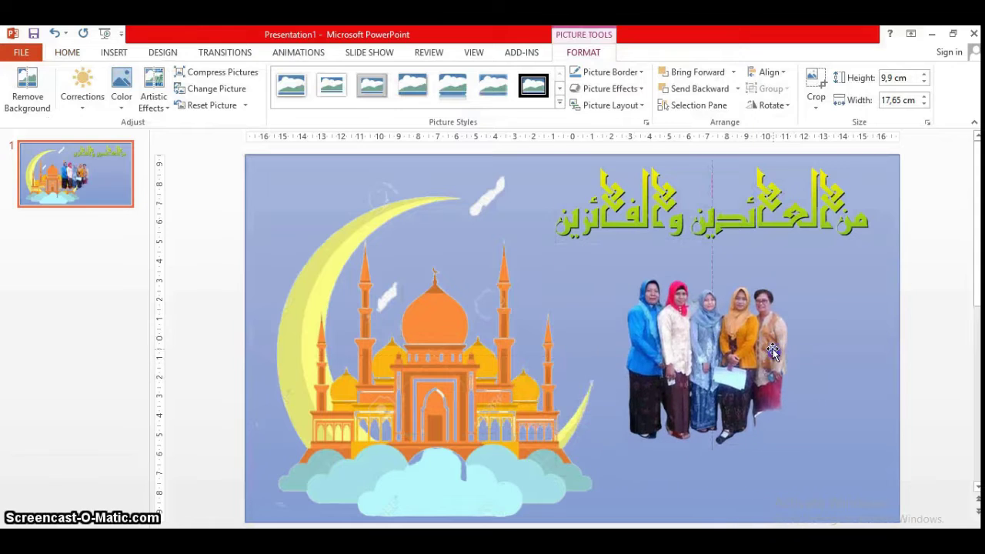
left_click(671, 407)
left_click(547, 449)
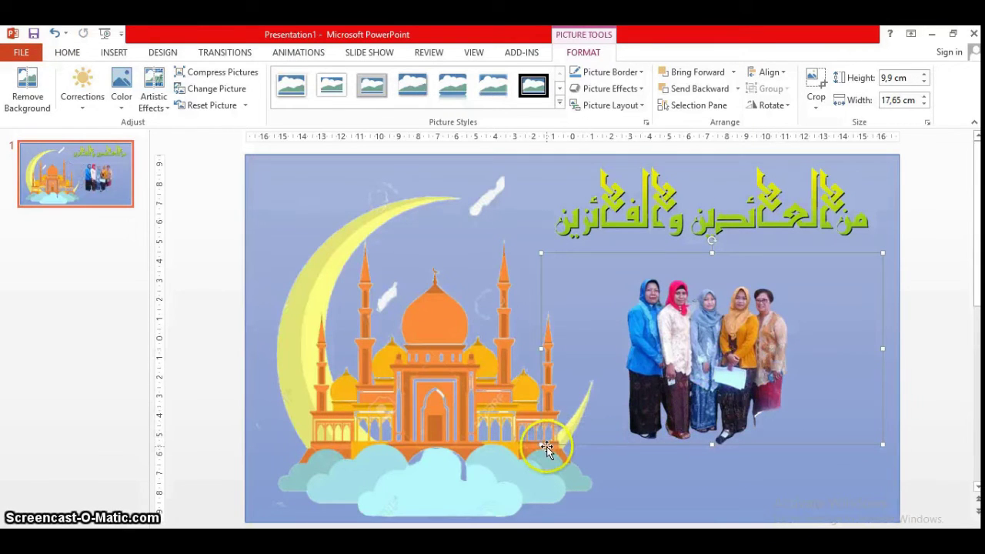
left_click_drag(546, 449, 457, 505)
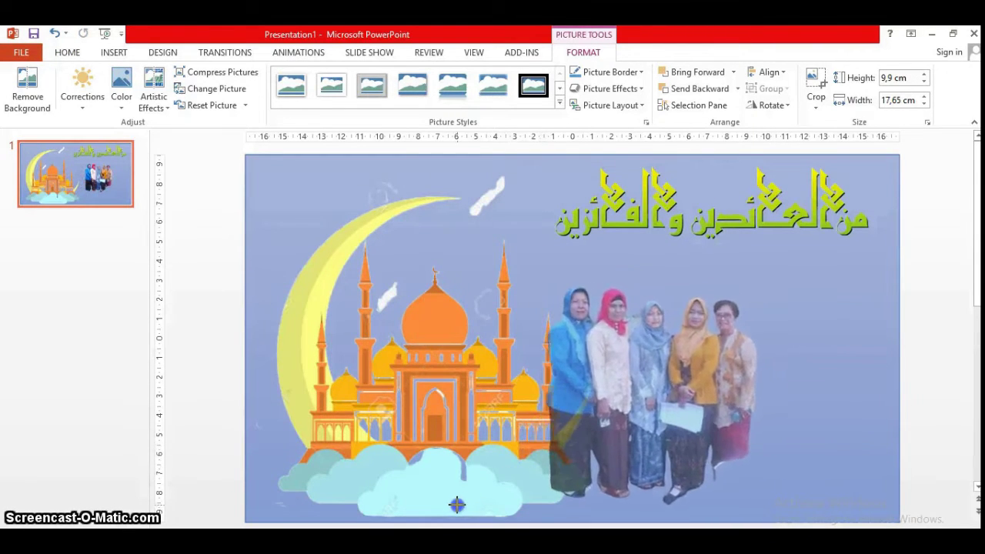
mouse_move(616, 457)
left_mouse_down()
mouse_move(776, 423)
mouse_move(737, 425)
left_mouse_up()
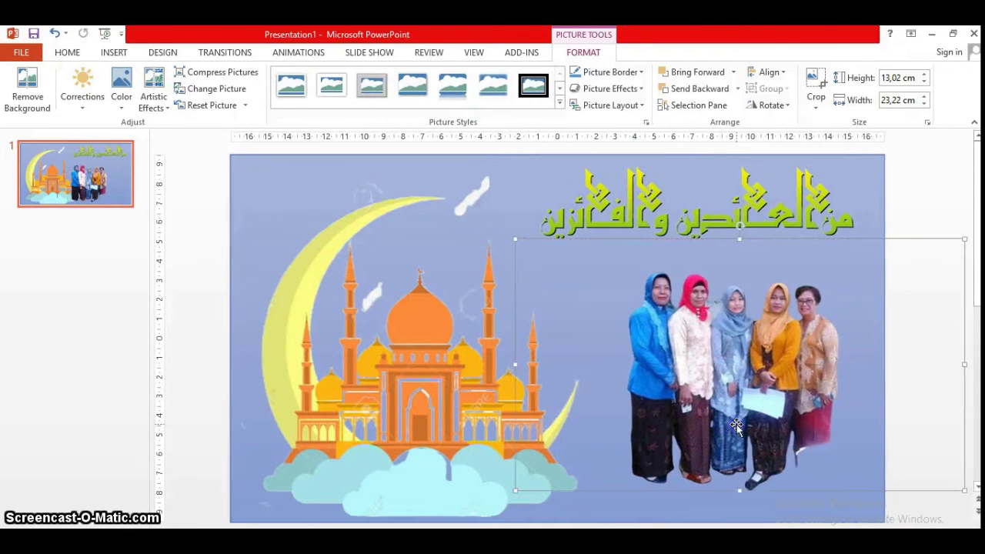
left_click(870, 217)
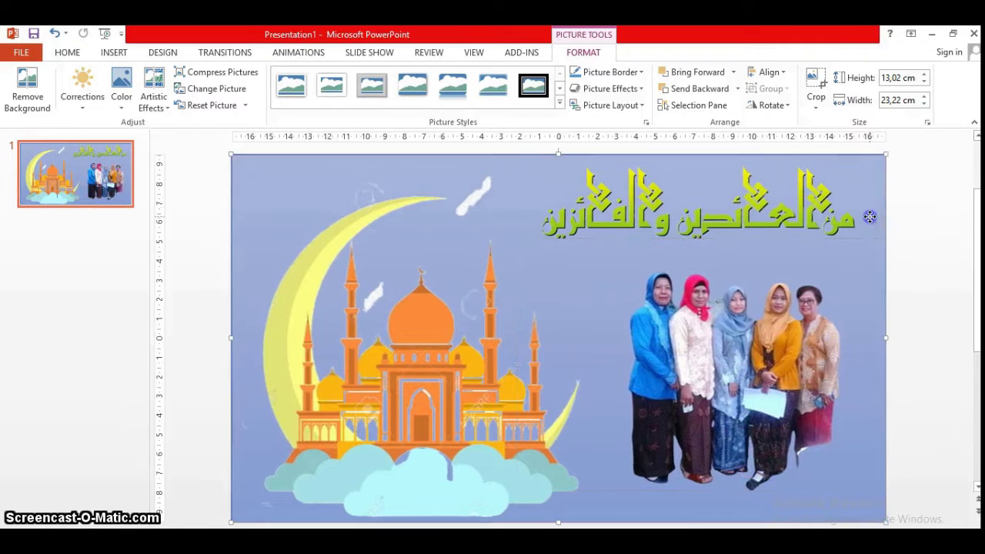
left_click(870, 217)
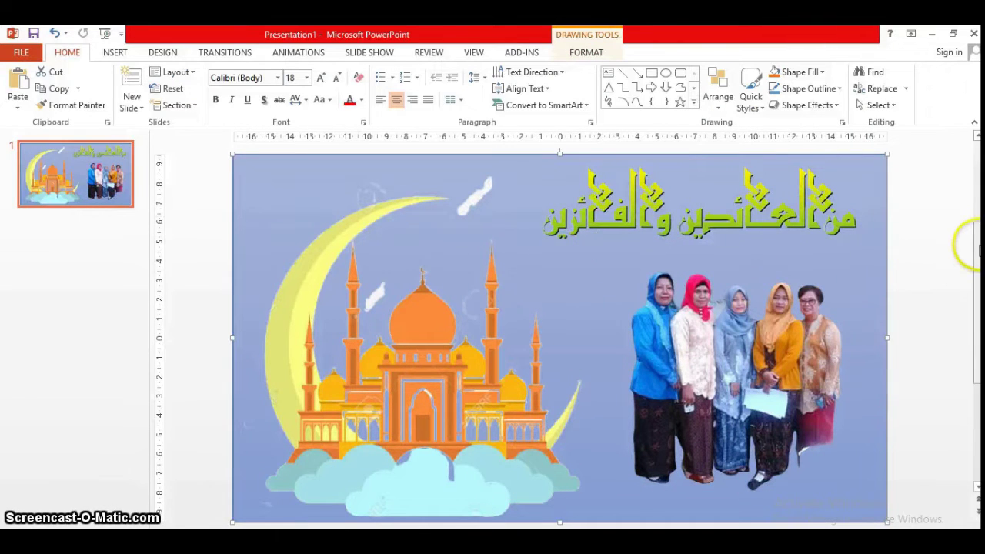
left_click_drag(976, 246, 975, 279)
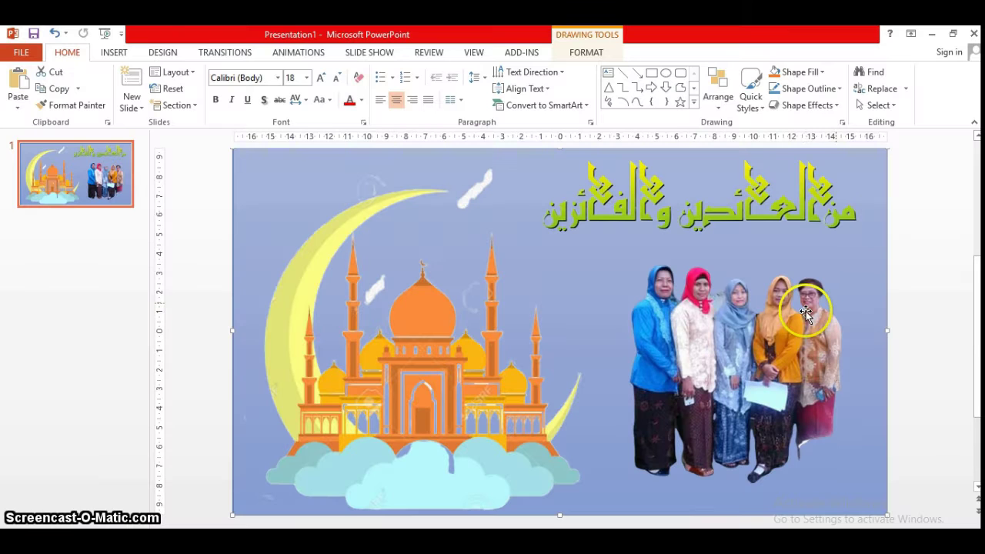
- Draw a text box above the mosque and type 'Keluarga Besar SDN 2 Bogorejo Mohon Maaf Lahir dan Batin'
left_click(112, 52)
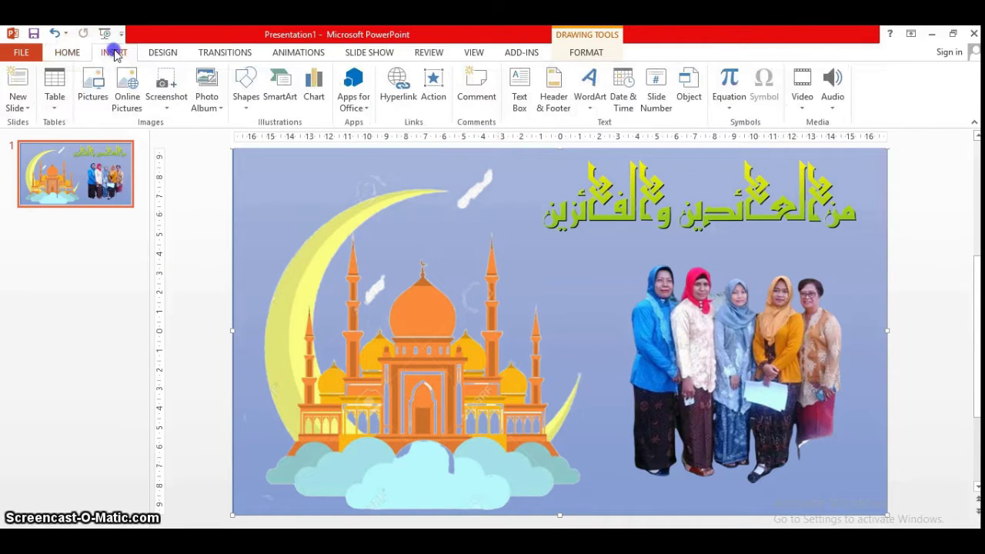
left_click(247, 99)
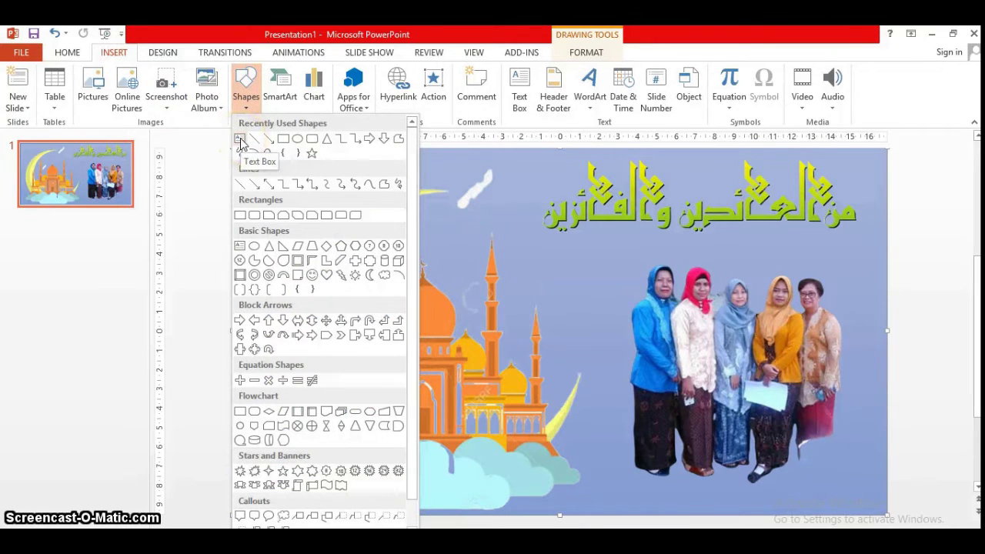
left_click(241, 141)
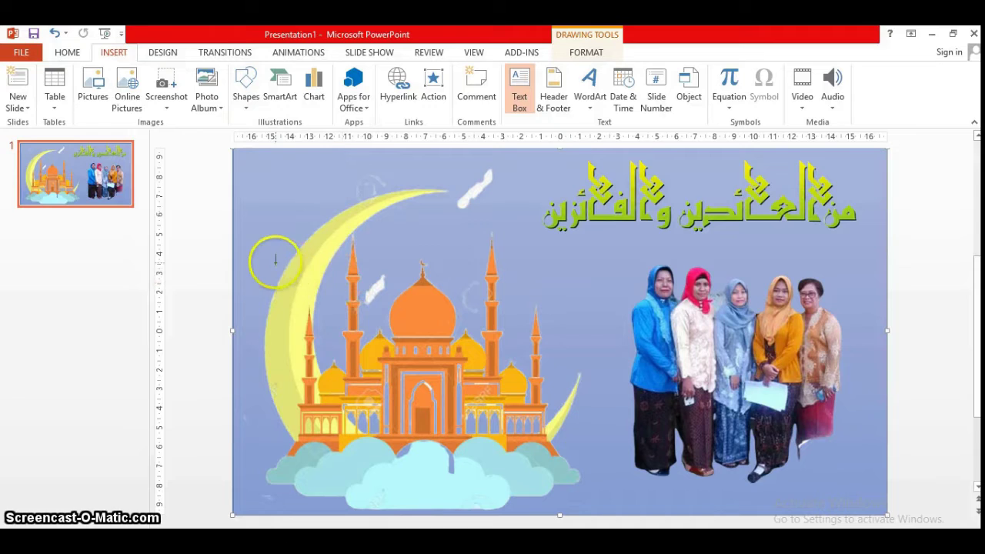
left_click_drag(269, 257, 627, 348)
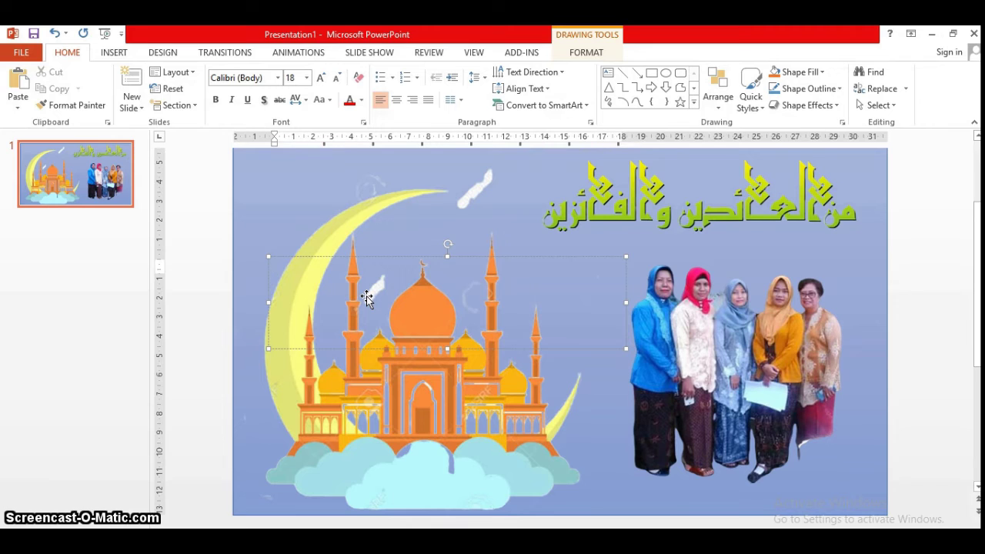
type("Keluarga")
type("B")
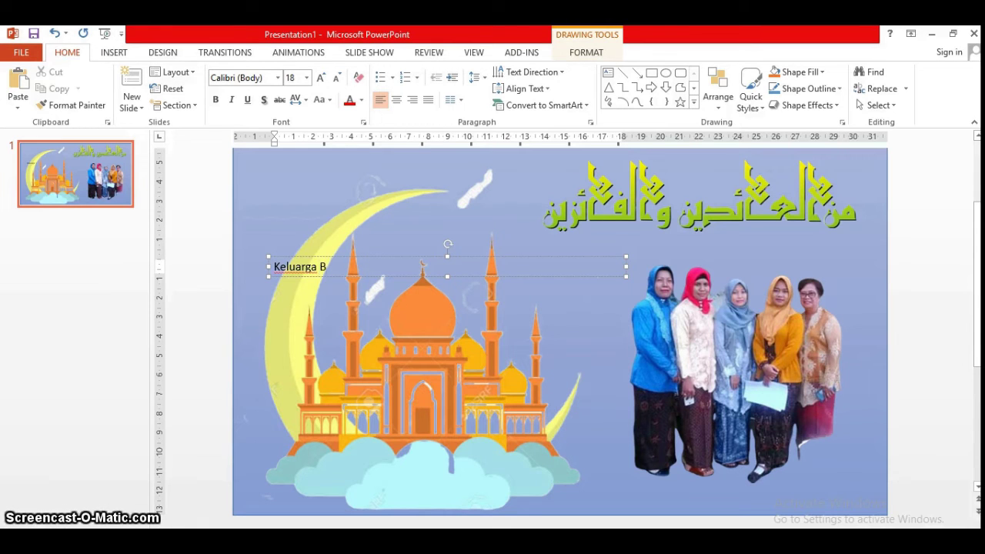
type("esar SDN")
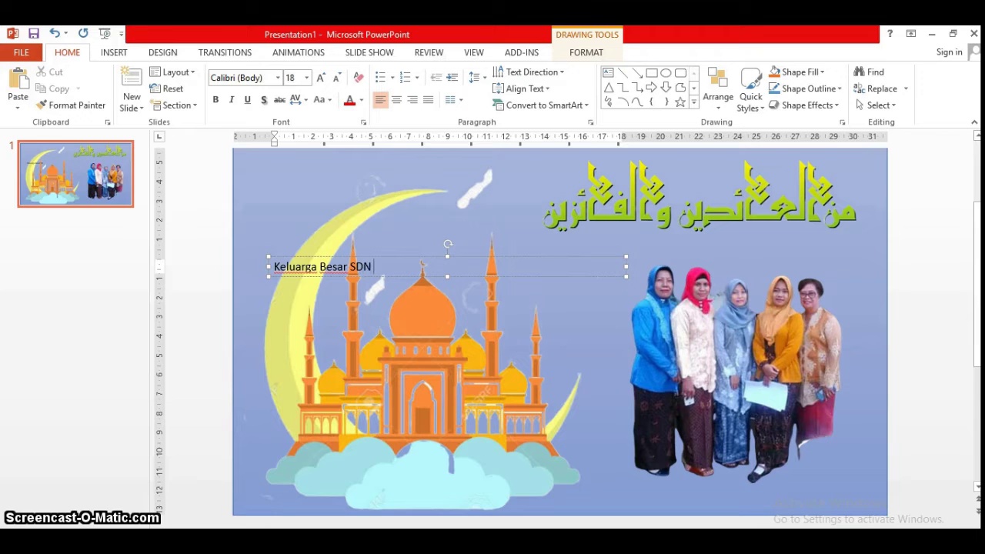
type("2 Bogorejo Mohon")
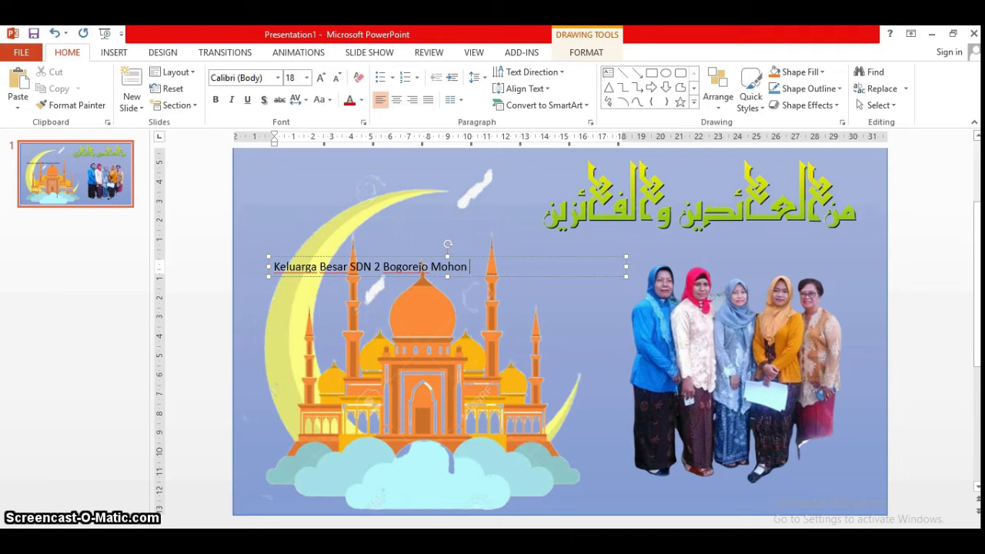
type("f")
type(" Lahir dan Batin")
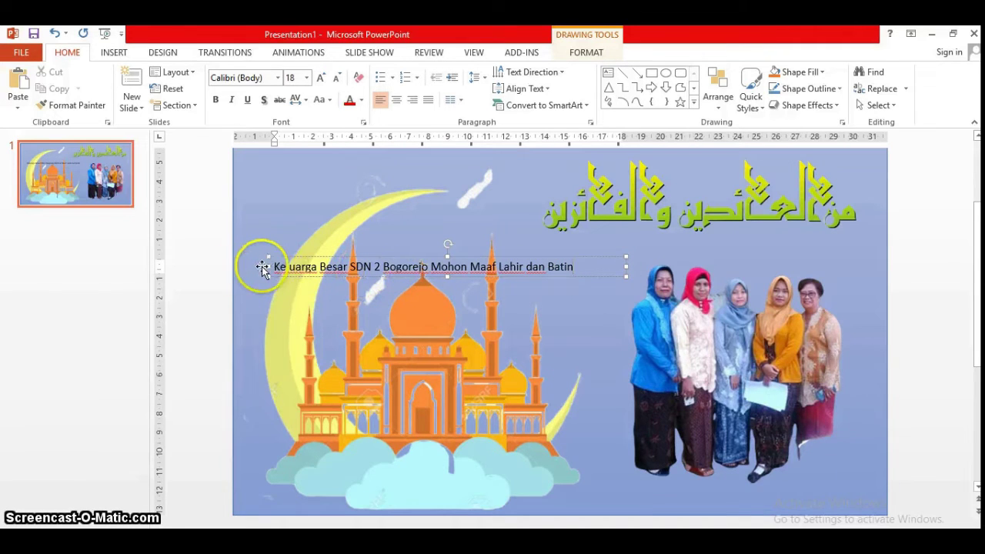
- Increase the greeting text's font size to 32 pt
left_click_drag(274, 267, 577, 267)
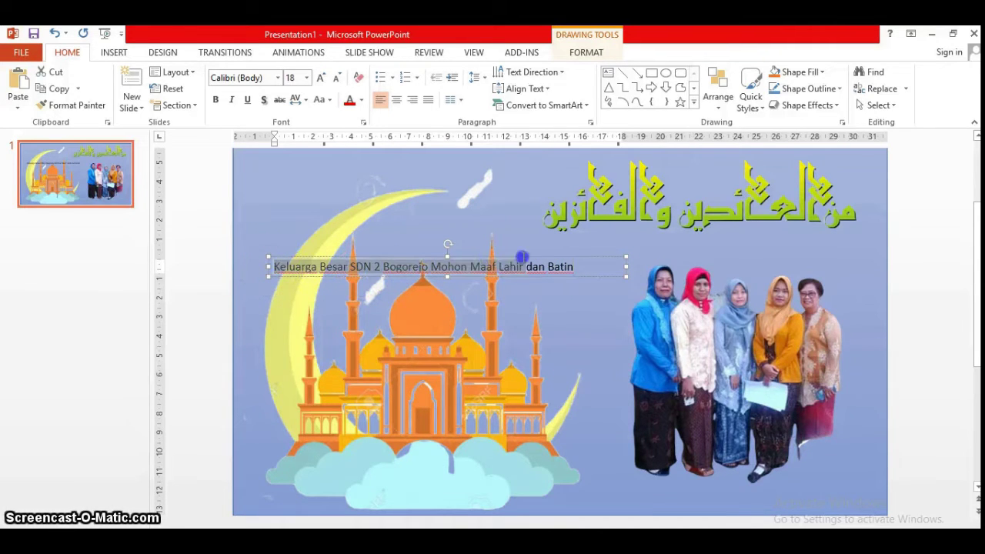
left_click(322, 78)
left_click(323, 78)
left_click(322, 78)
left_click(323, 77)
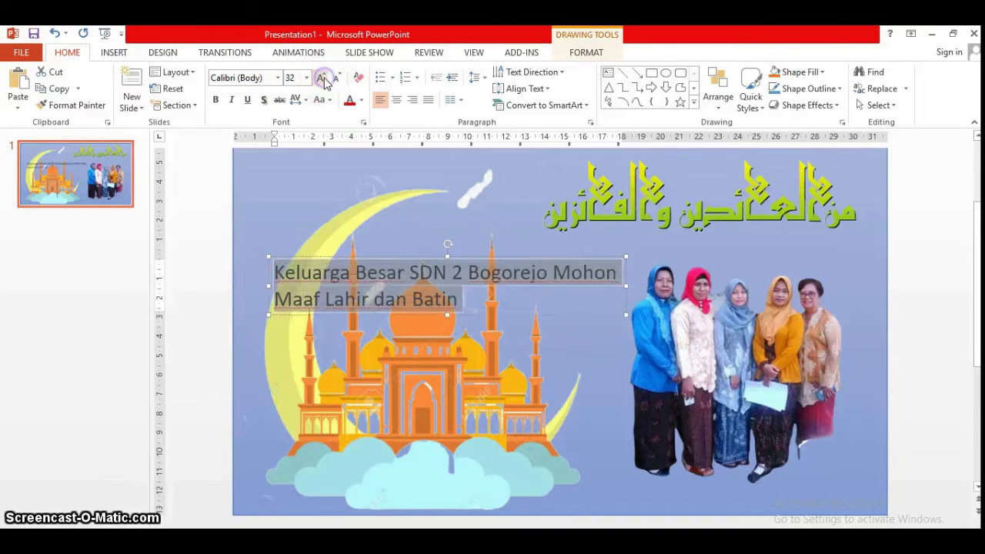
- Change the greeting's font to Brush Script MT
left_click(279, 78)
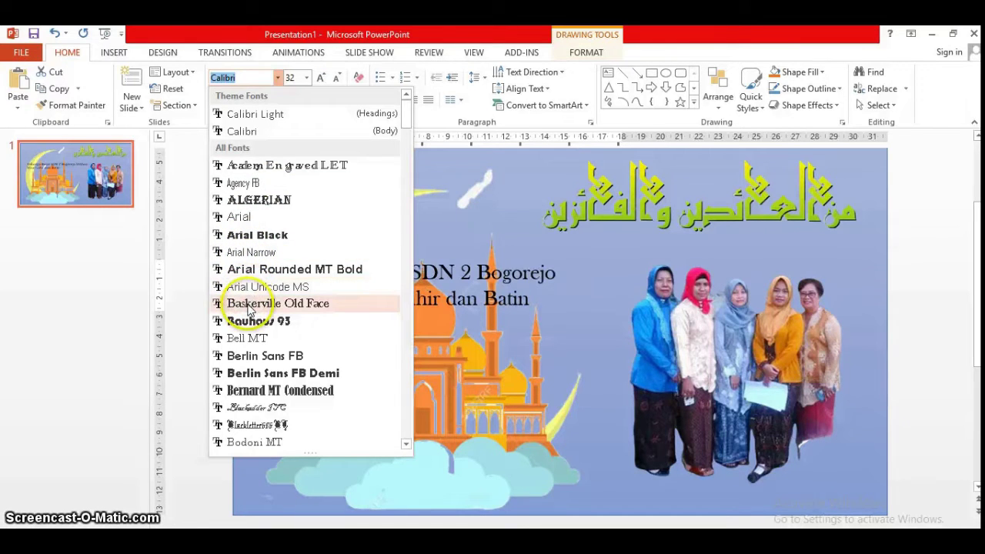
left_click(251, 418)
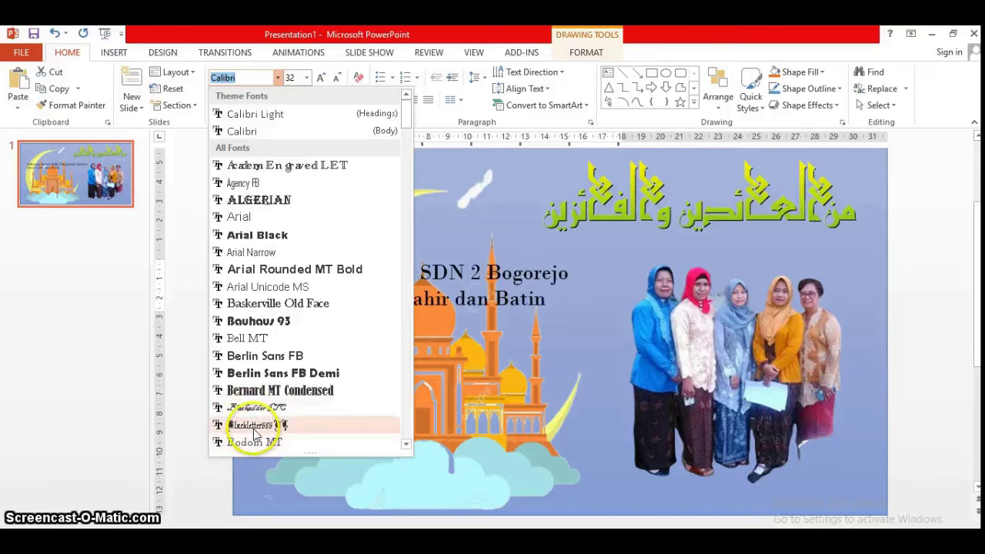
left_click(405, 445)
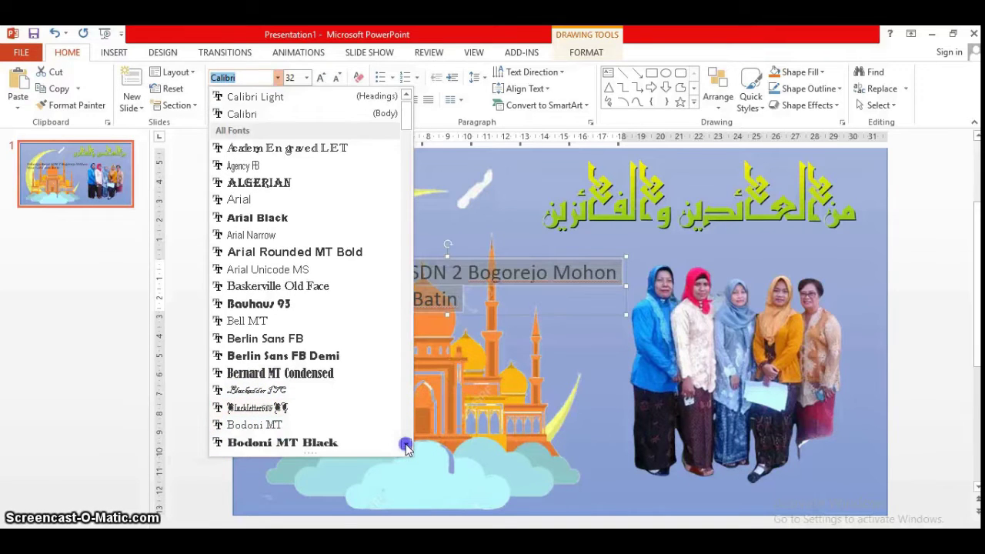
left_click(405, 445)
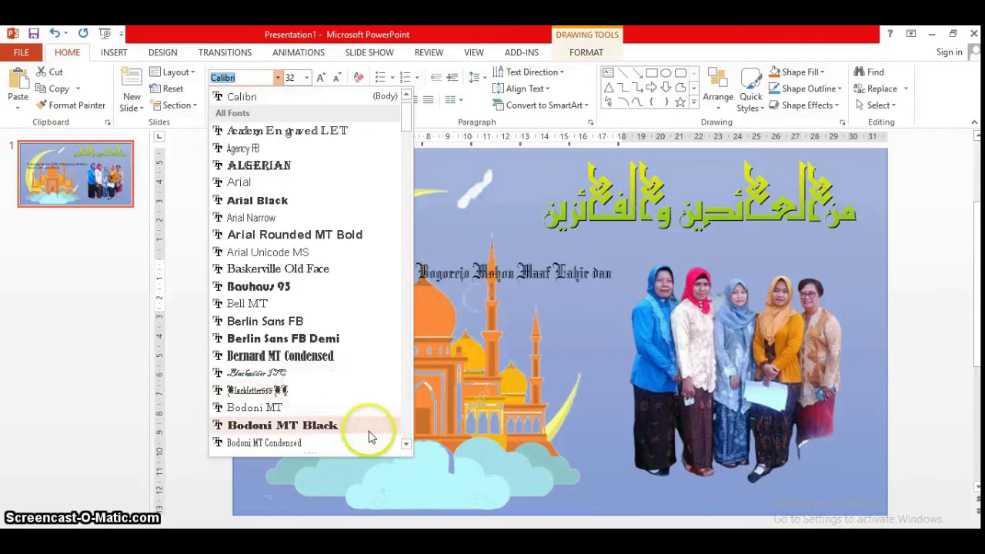
left_click(406, 445)
left_click(406, 445)
left_click(406, 445)
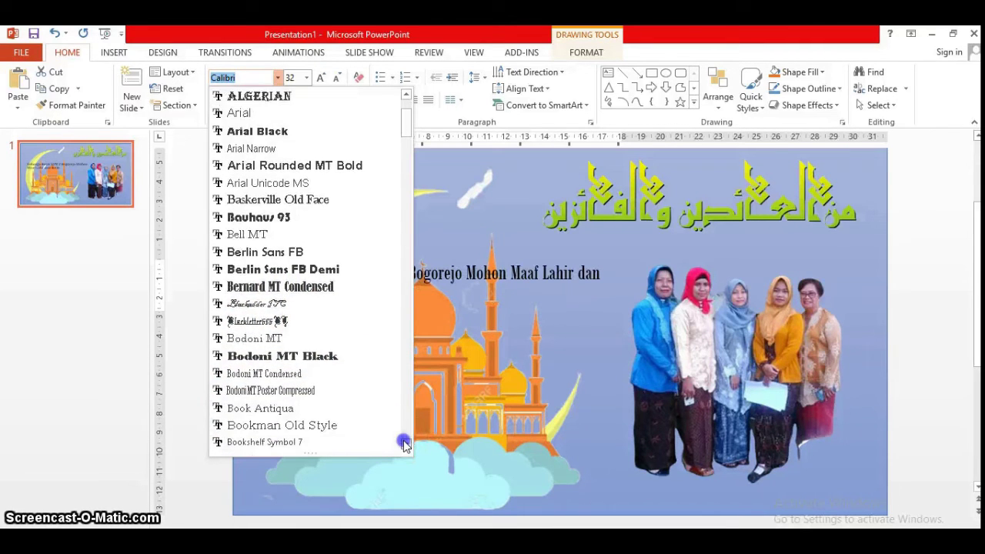
left_click(406, 445)
left_click(405, 445)
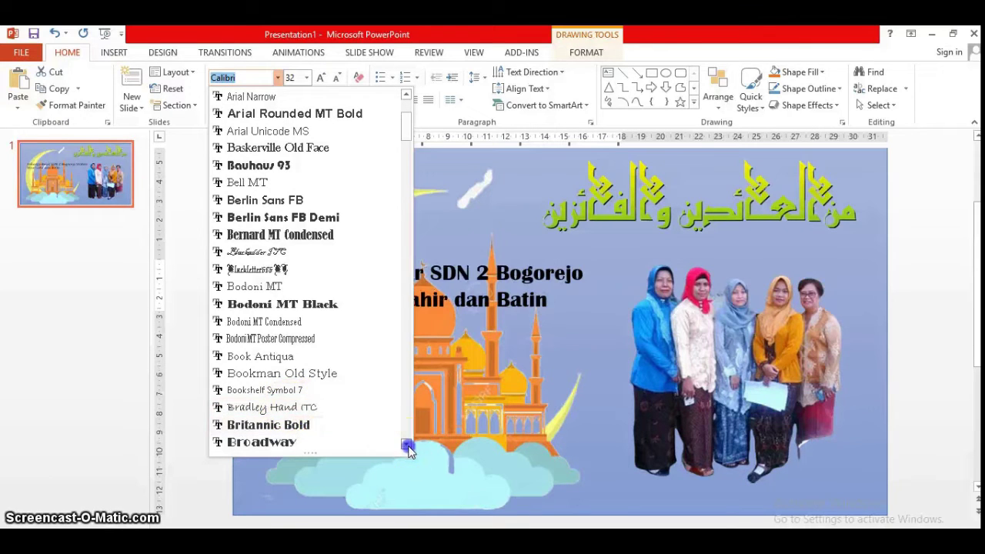
left_click(406, 444)
left_click(405, 444)
left_click(406, 444)
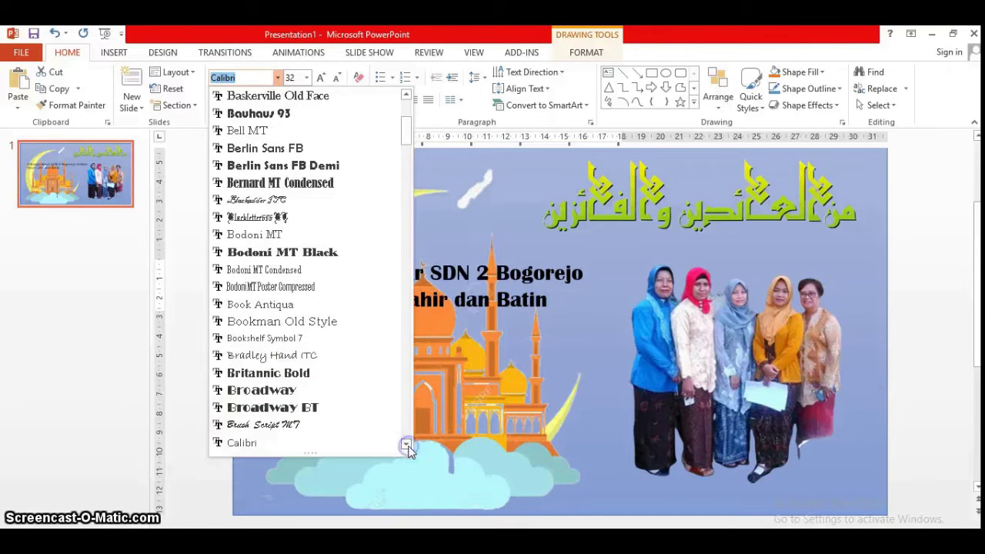
left_click(270, 424)
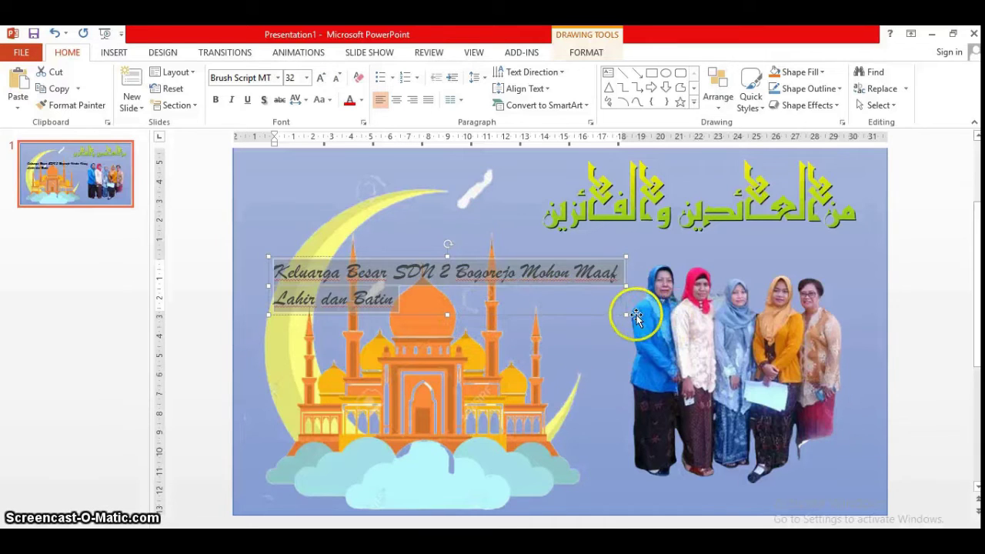
- Widen the greeting box so it fits one line and move it up under the calligraphy
left_click_drag(628, 283, 857, 272)
left_click(604, 293)
left_click_drag(604, 293, 595, 246)
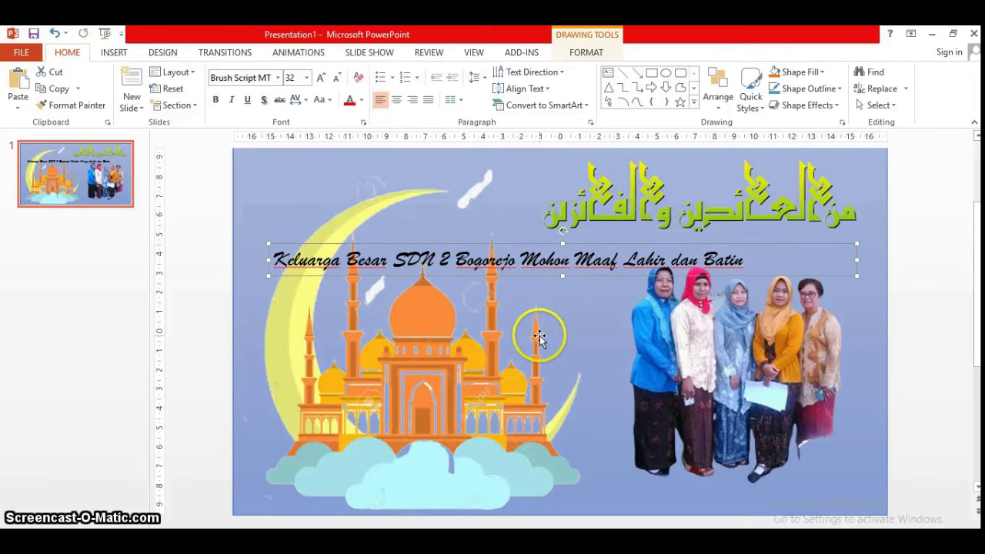
key("Up")
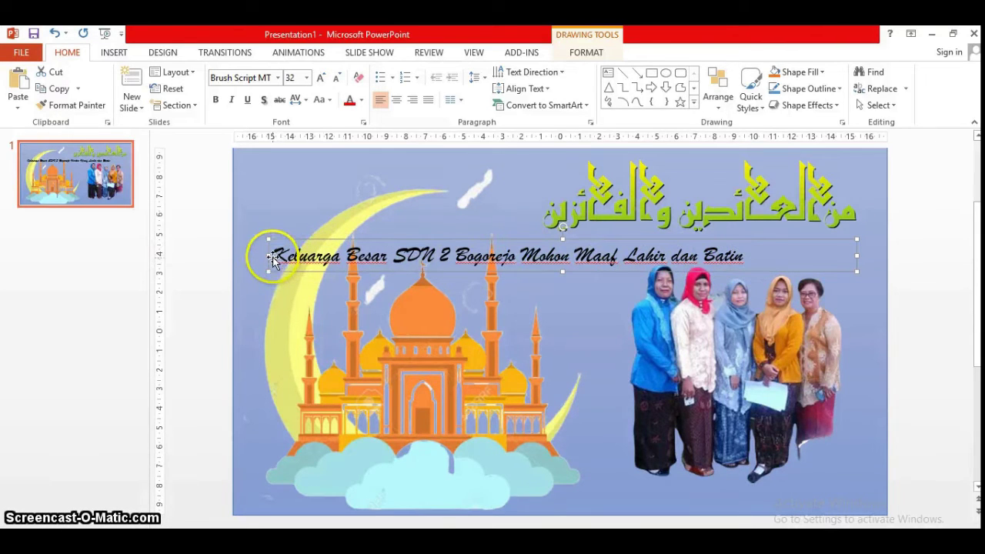
- Colour 'Keluarga' red, 'Besar' dark blue, and 'SDN 2 Bogorejo' purple
left_click(276, 254)
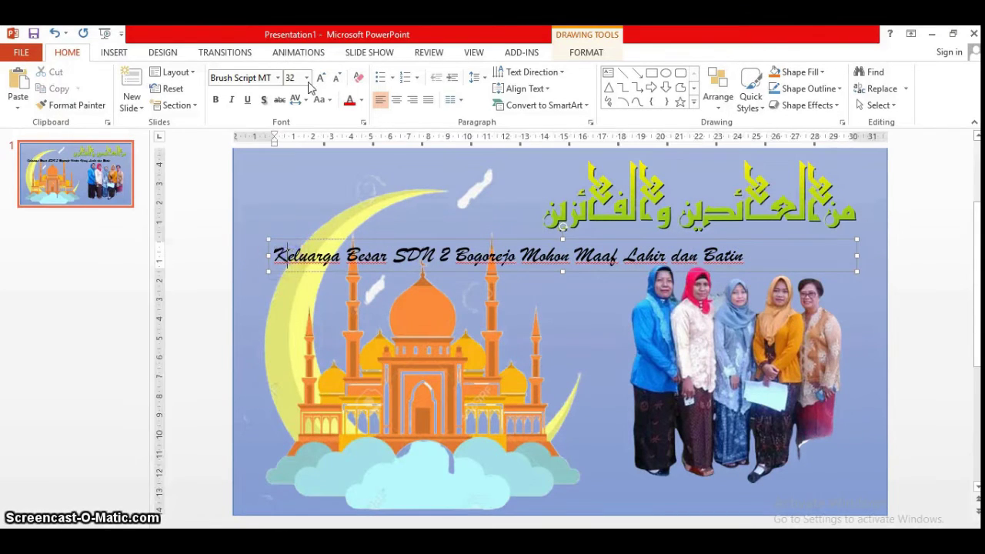
left_click(348, 100)
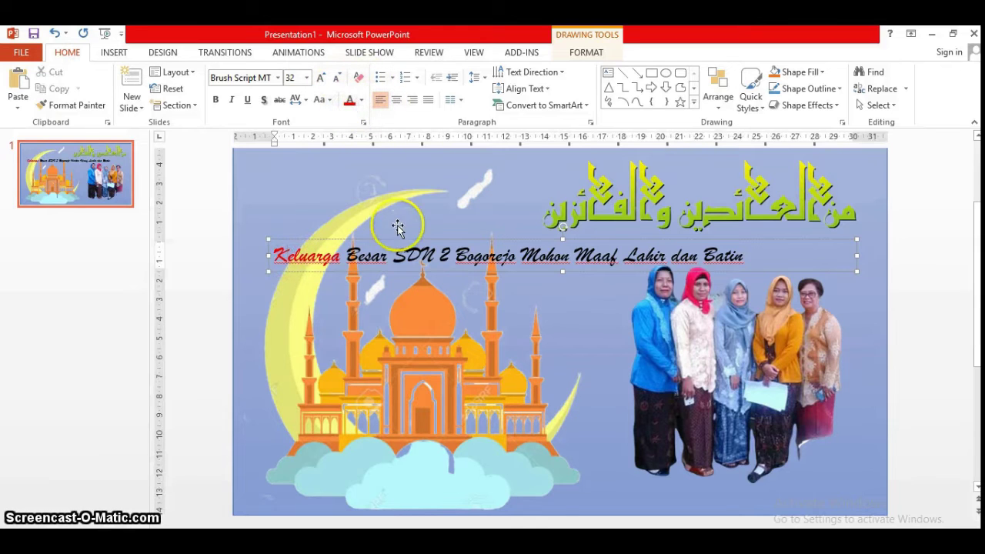
left_click(364, 256)
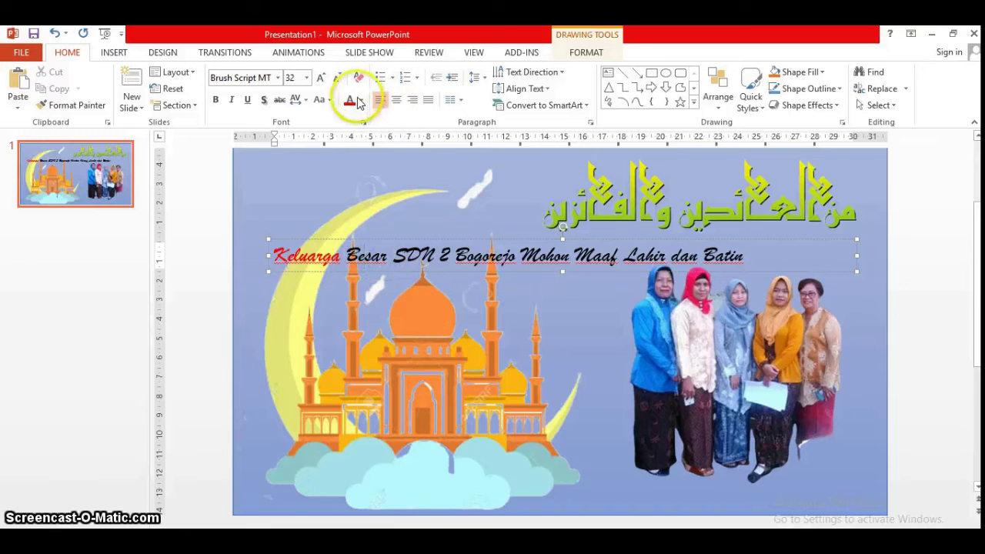
left_click(361, 100)
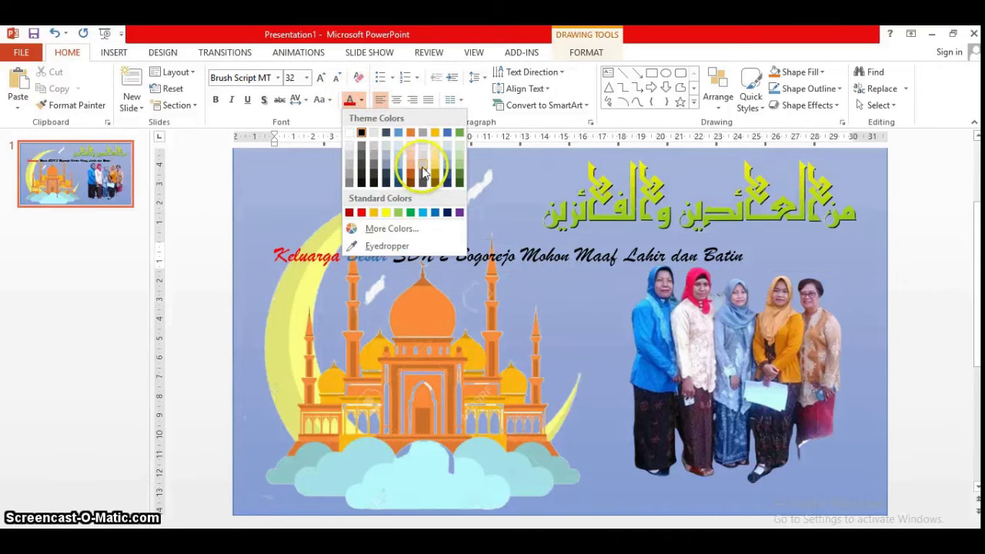
left_click(445, 212)
left_click(420, 256)
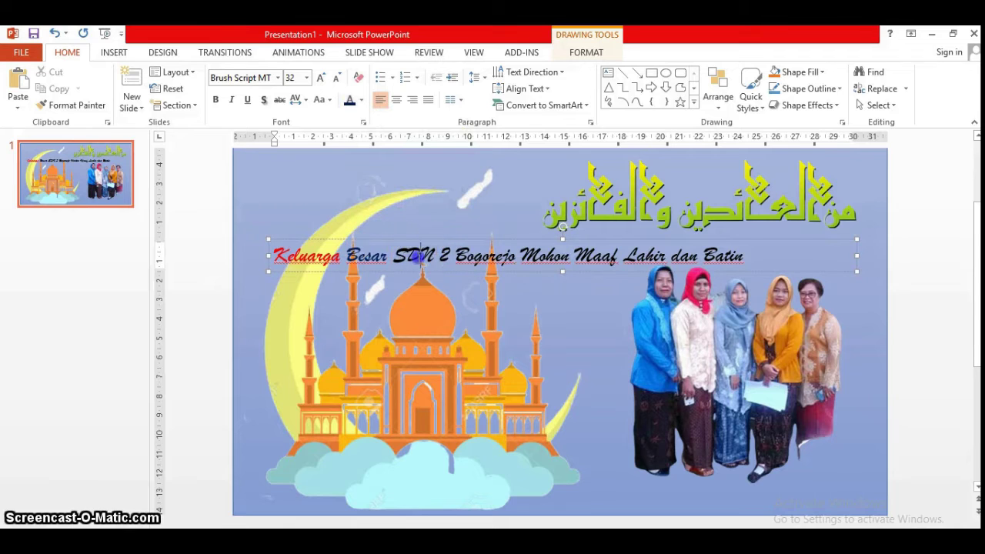
left_click_drag(433, 254, 520, 257)
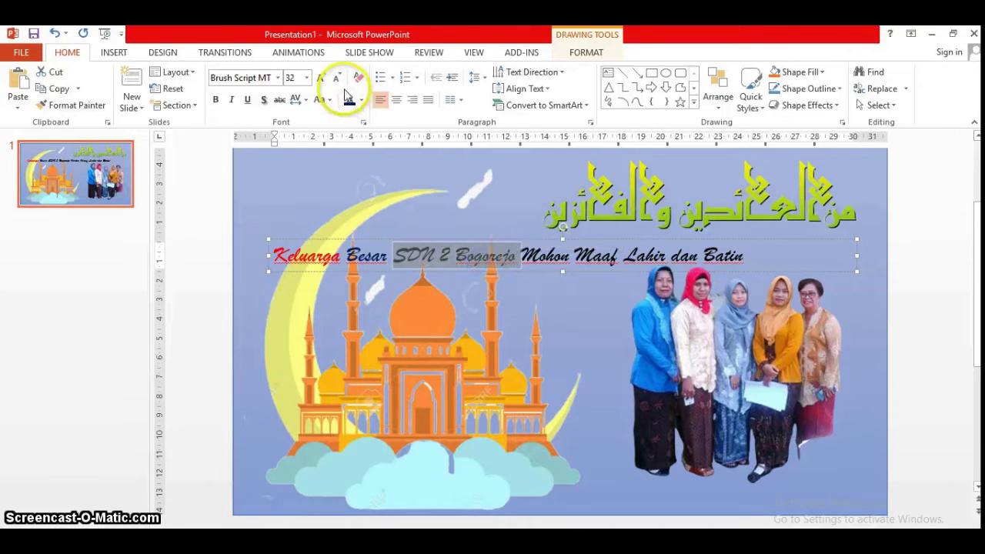
left_click(363, 105)
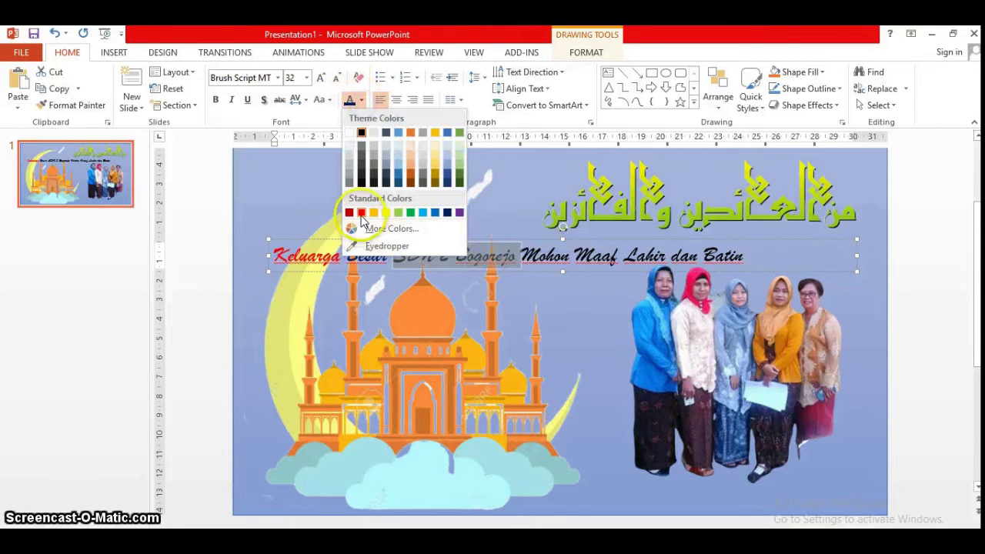
left_click(458, 212)
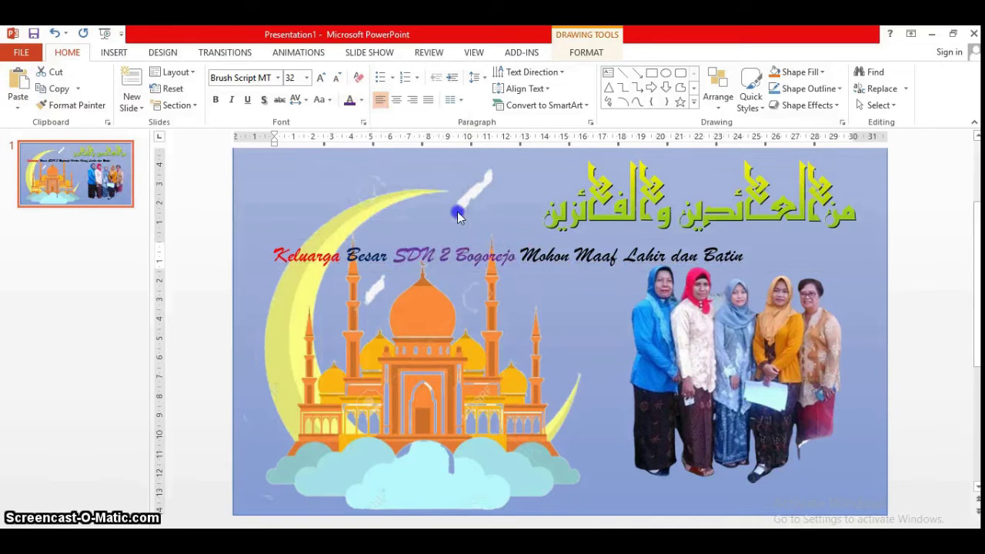
- Colour 'Mohon Maaf Lahir dan Batin' yellow
left_click(556, 319)
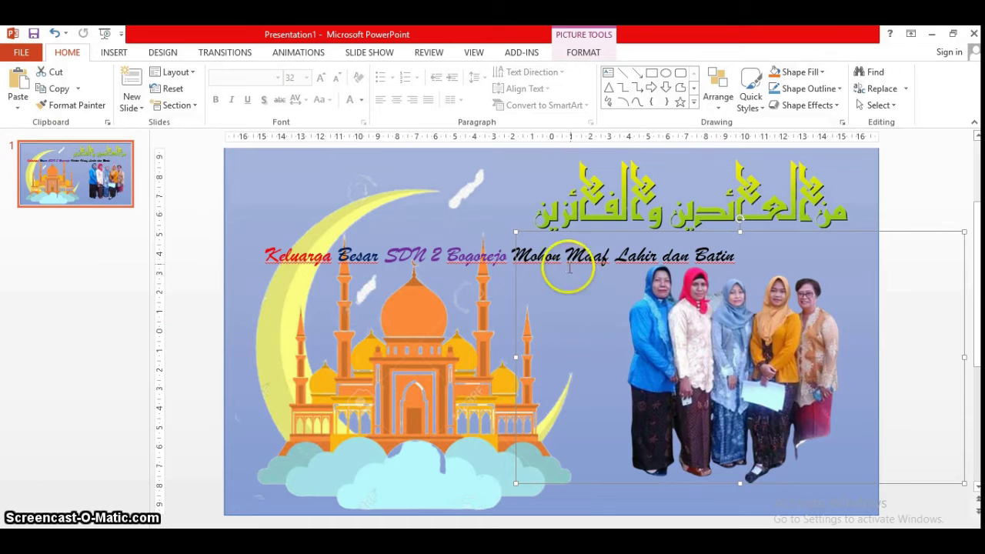
left_click_drag(514, 256, 688, 264)
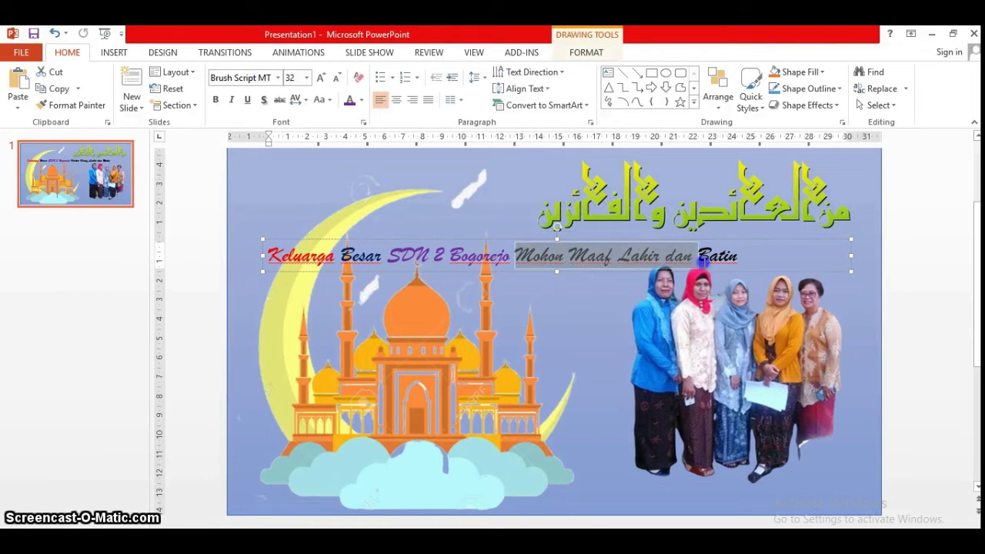
left_click(362, 101)
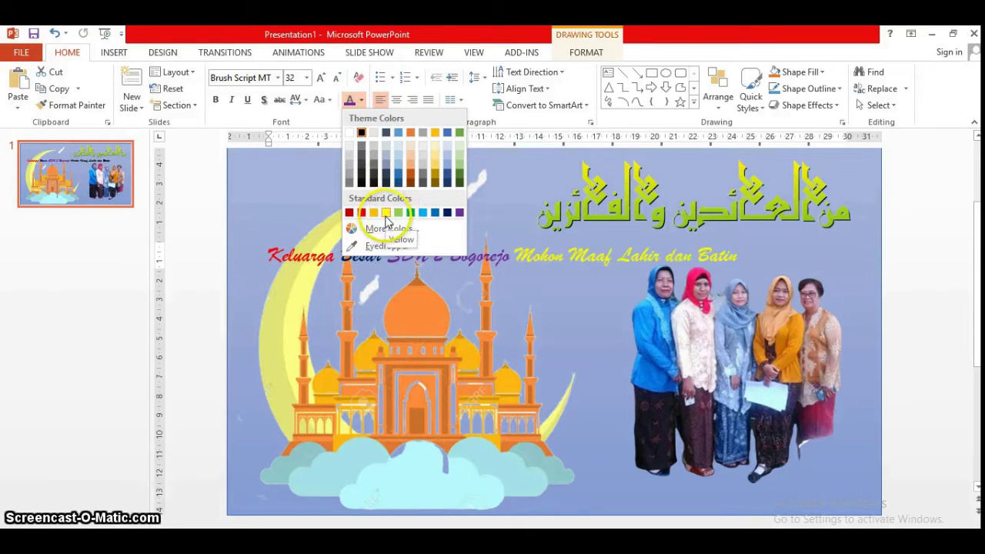
left_click(386, 215)
left_click(564, 379)
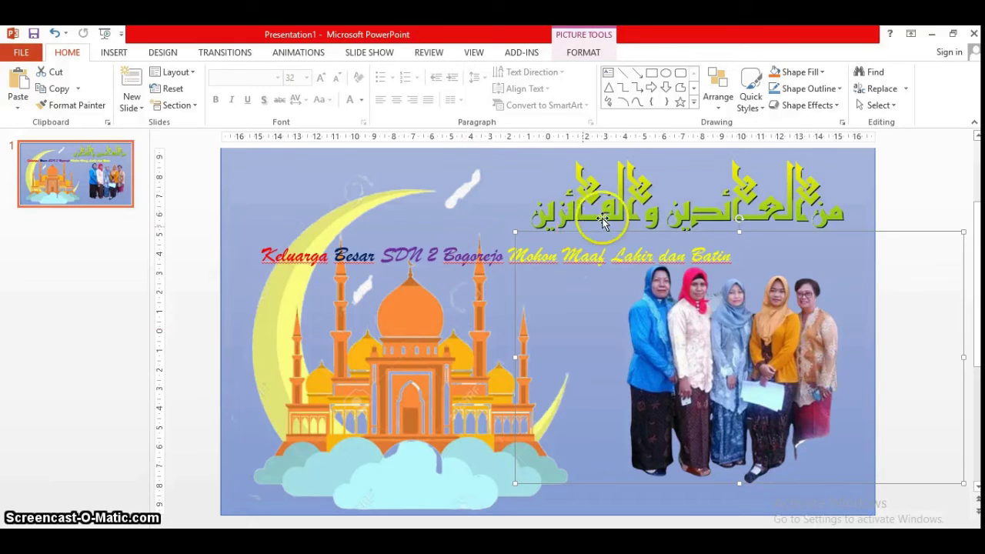
left_click(508, 203)
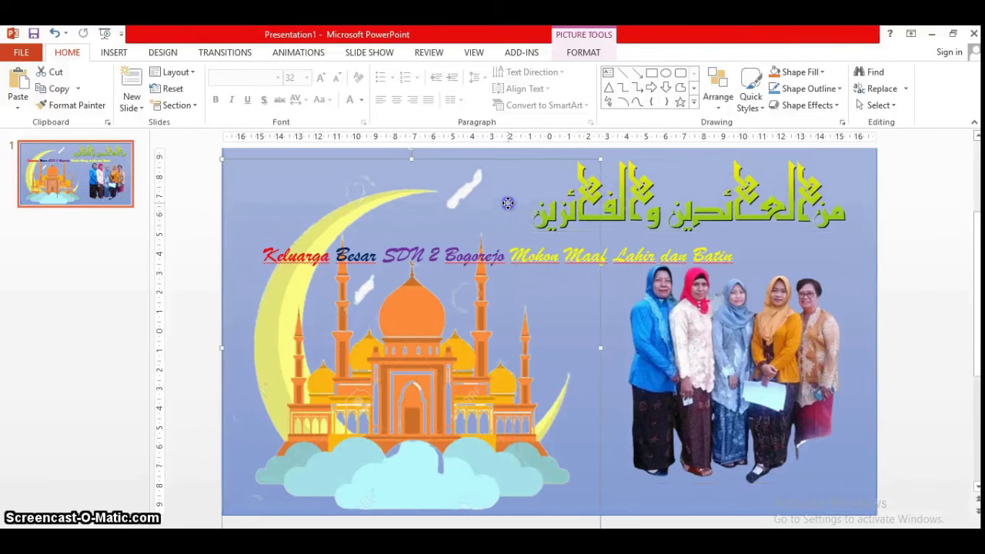
left_click(723, 192)
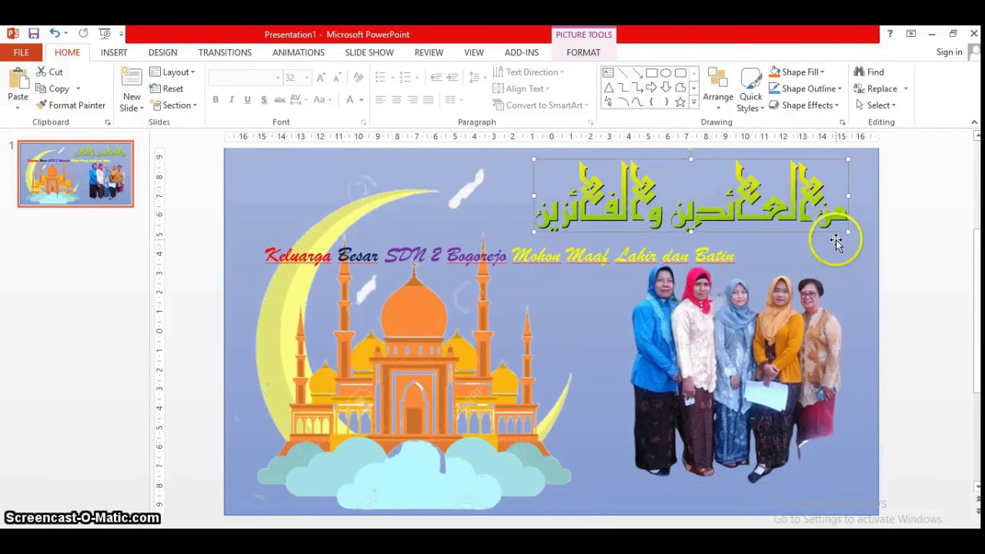
left_click(866, 253)
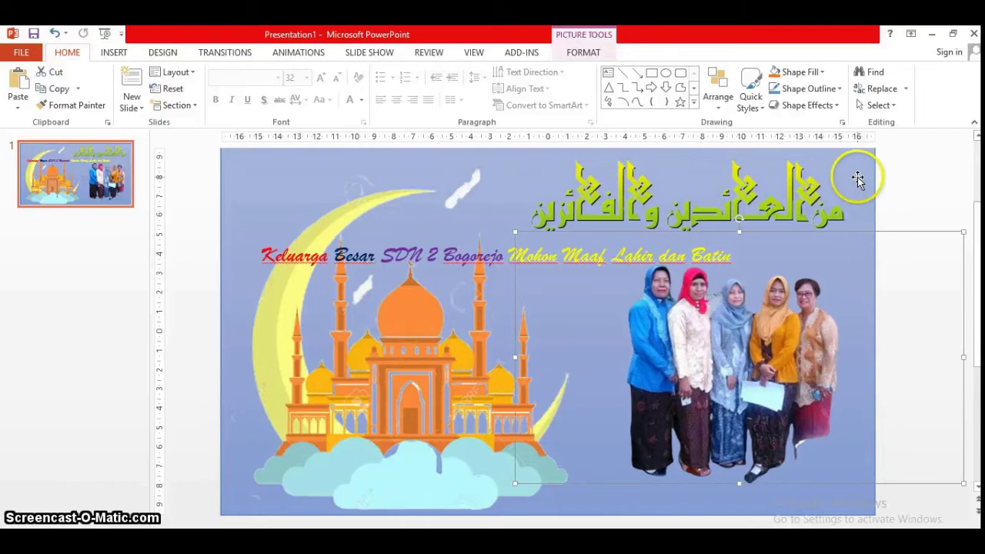
left_click(858, 178)
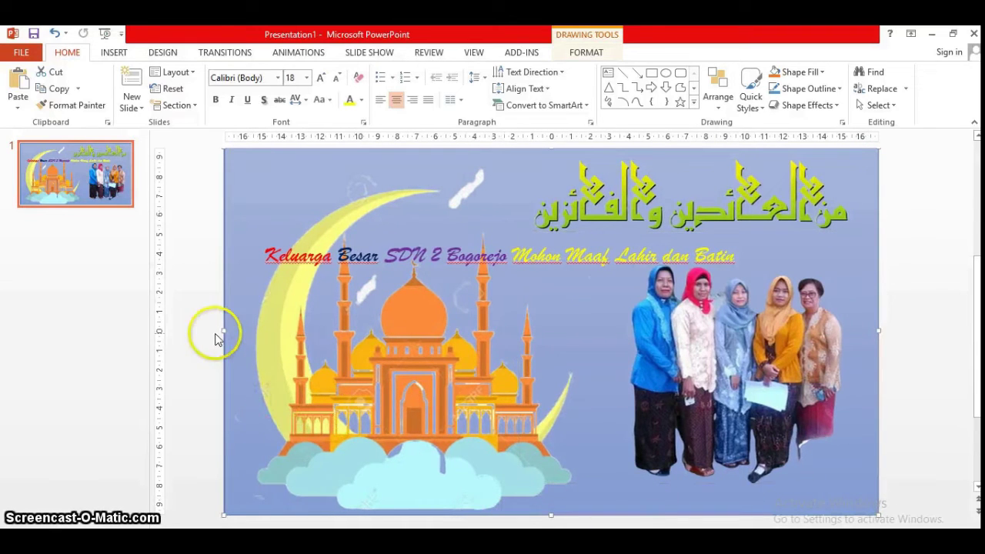
- Add a text box over the bottom clouds with centred text '1 Syawal 1441 H'
left_click(112, 53)
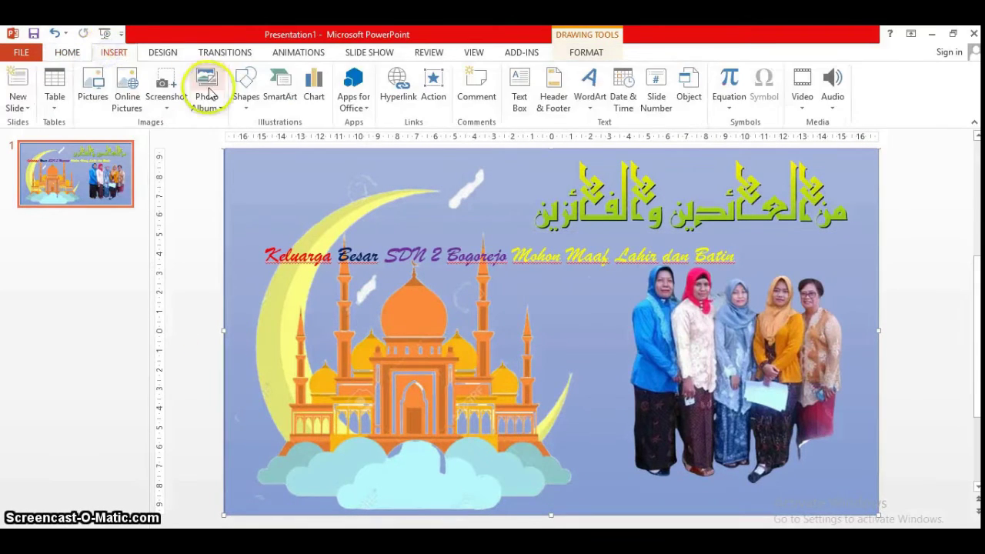
left_click(247, 86)
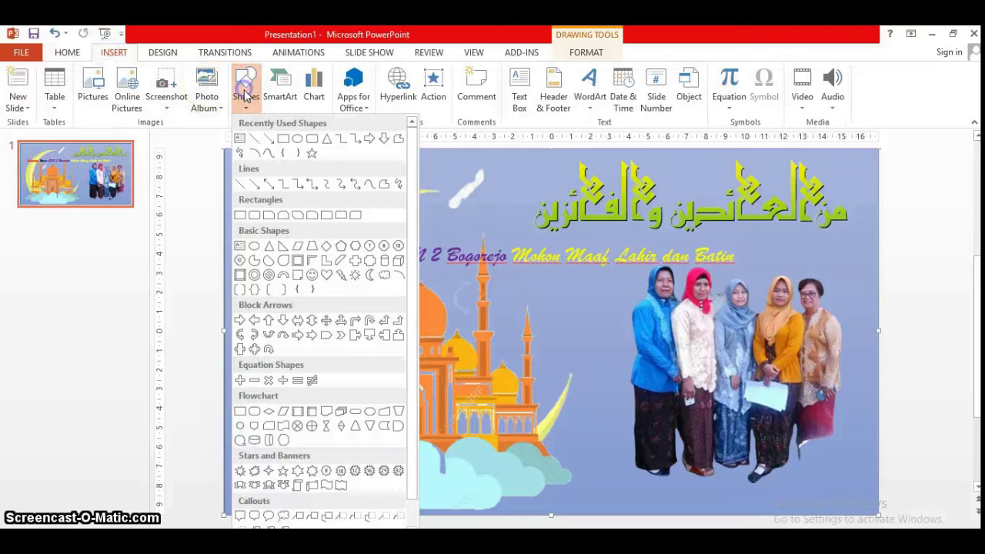
left_click(241, 139)
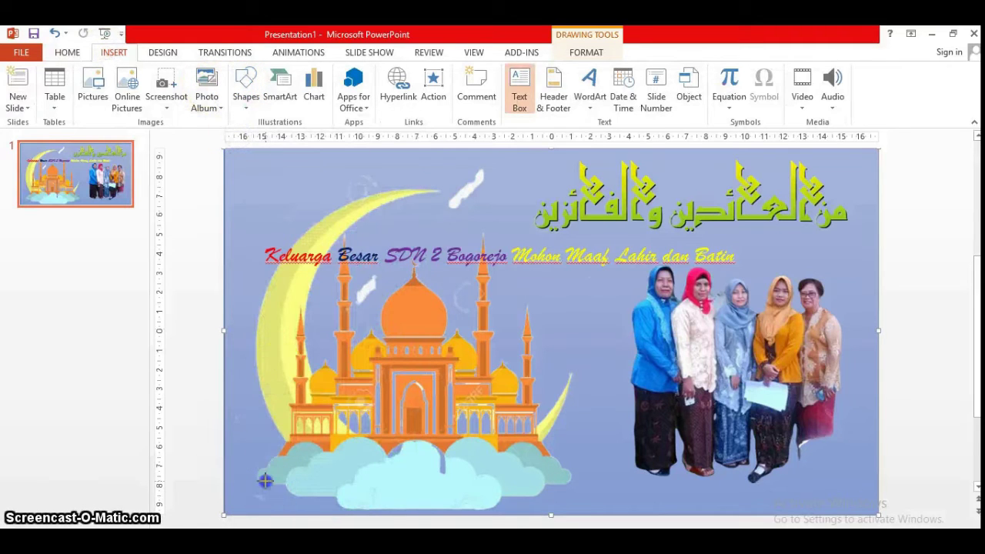
left_click_drag(264, 481, 564, 507)
type("1 Sy")
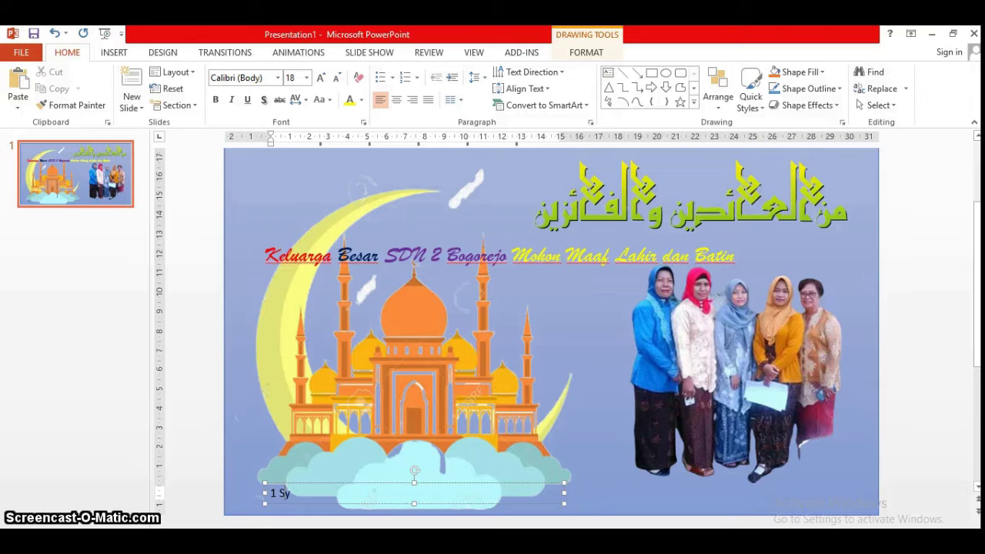
type("awal 1441 H")
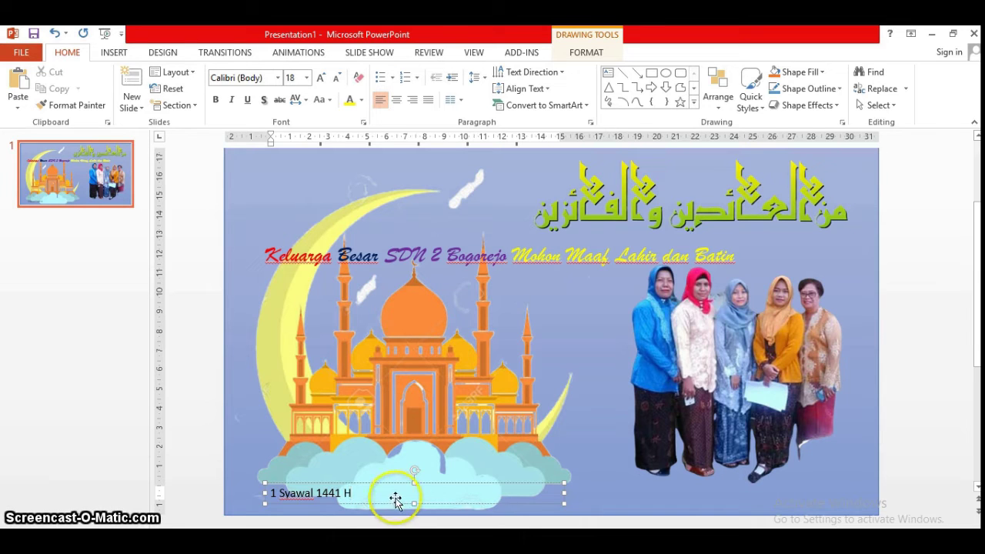
left_click(396, 100)
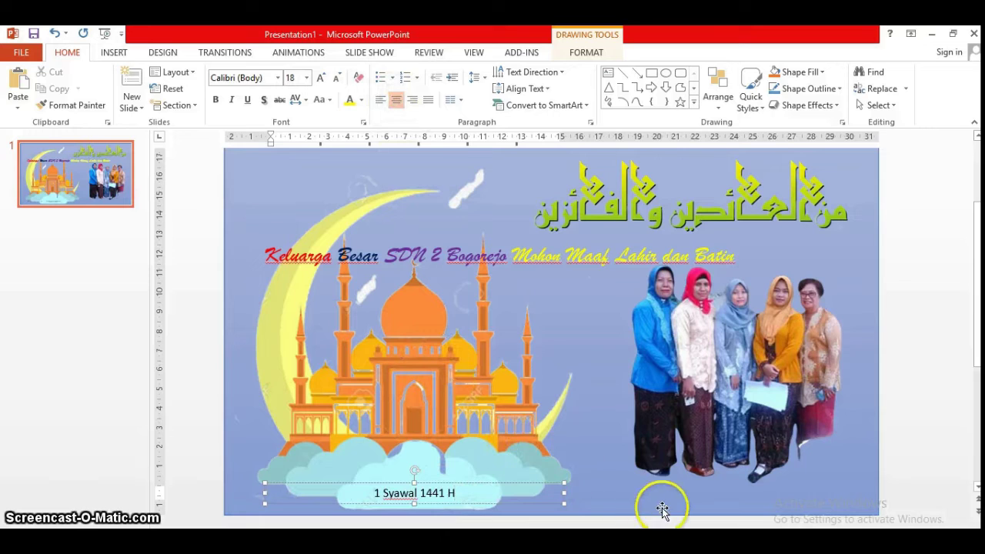
- Nudge the date box into place on the cloud beneath the mosque
left_click(637, 493)
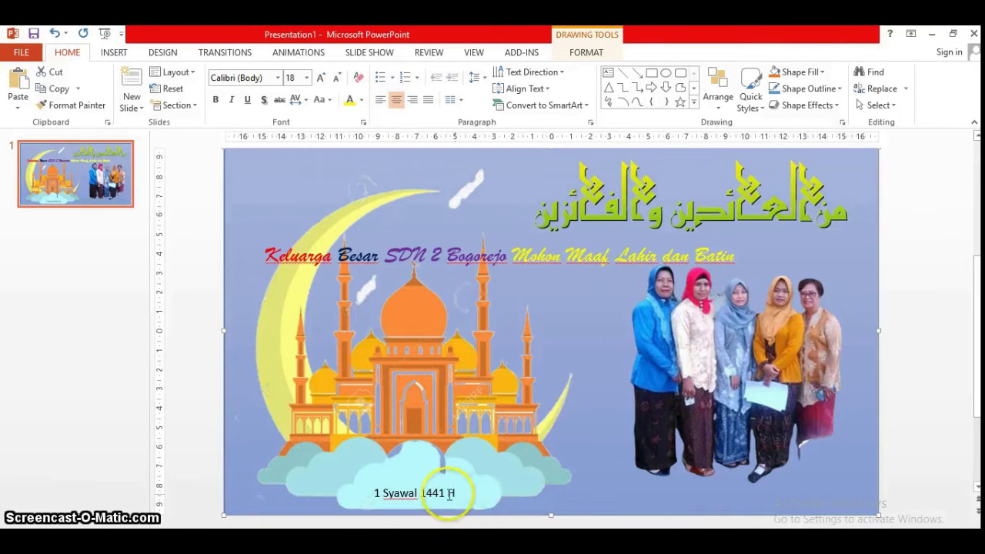
left_click(372, 497)
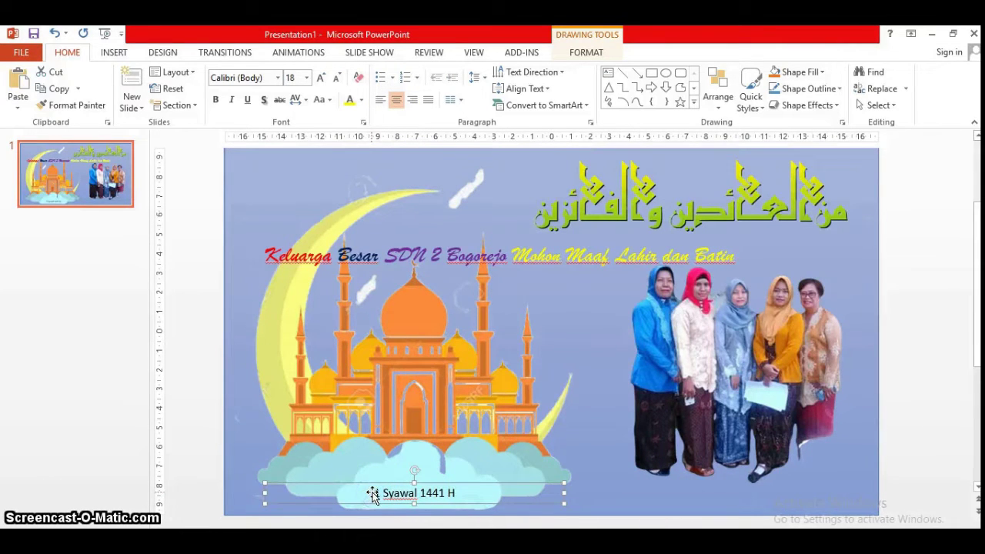
type("1")
left_click_drag(372, 496, 371, 496)
left_click(448, 490)
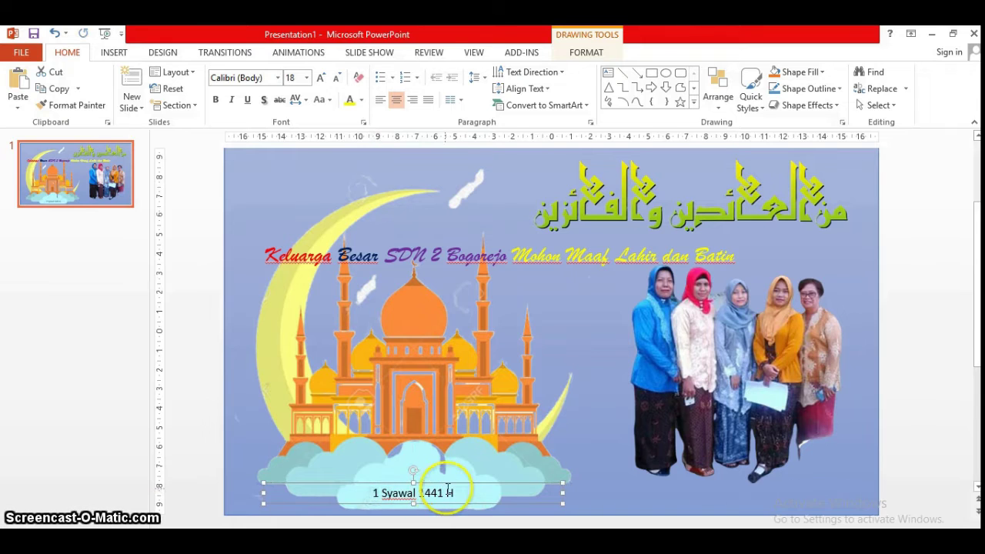
left_click_drag(448, 490, 445, 490)
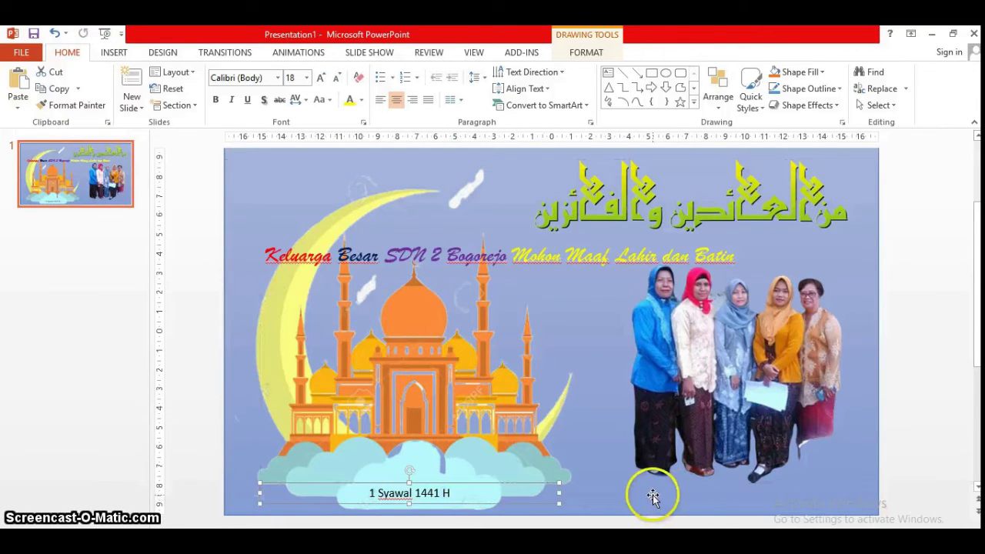
left_click_drag(653, 496, 658, 499)
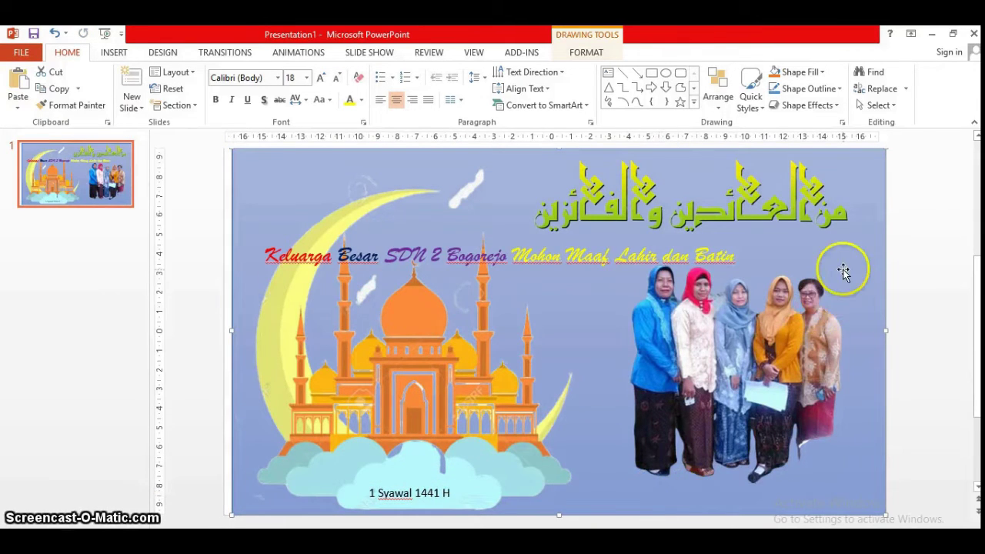
left_click(861, 238)
left_click(854, 173)
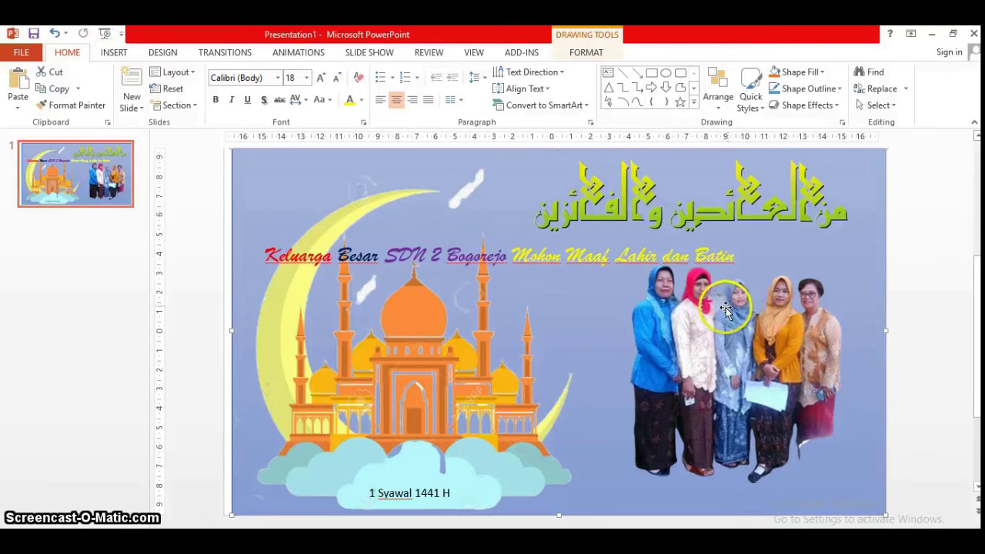
left_click(572, 384)
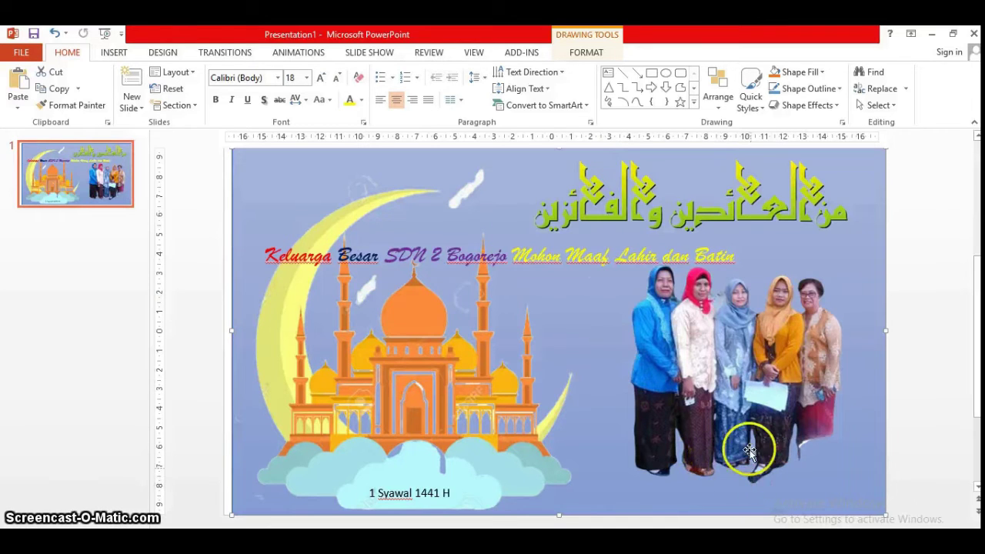
left_click(747, 416)
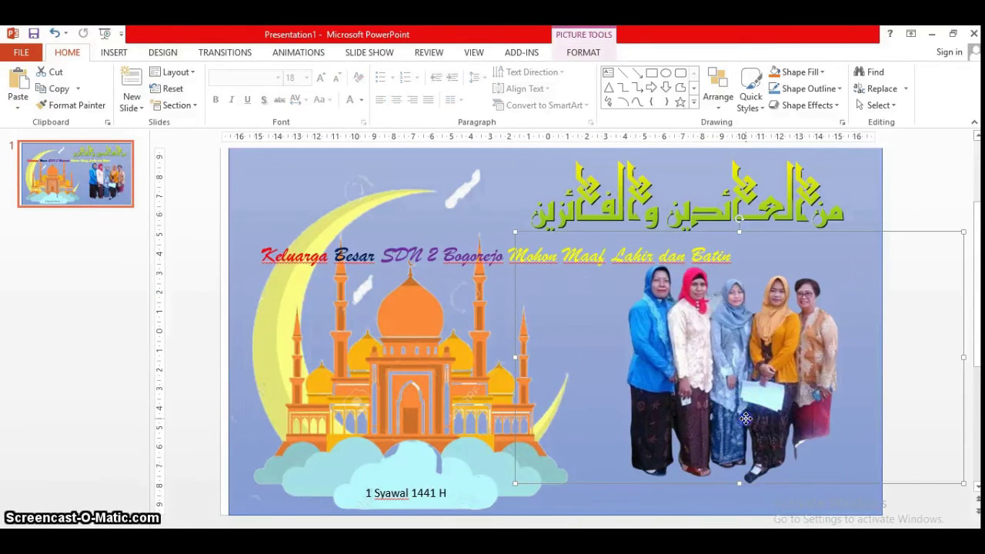
mouse_move(746, 418)
left_mouse_down()
mouse_move(749, 446)
mouse_move(737, 447)
left_mouse_up()
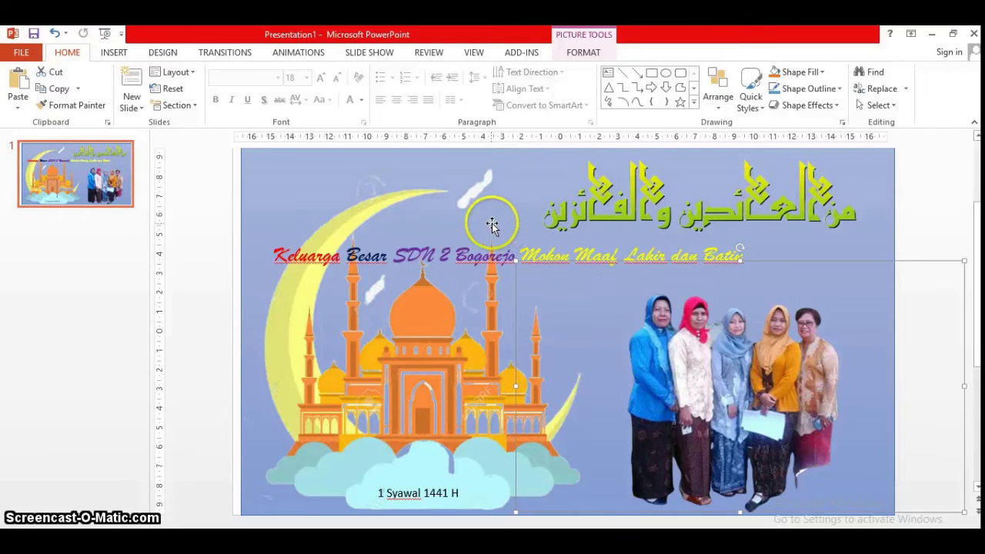
left_click(687, 172)
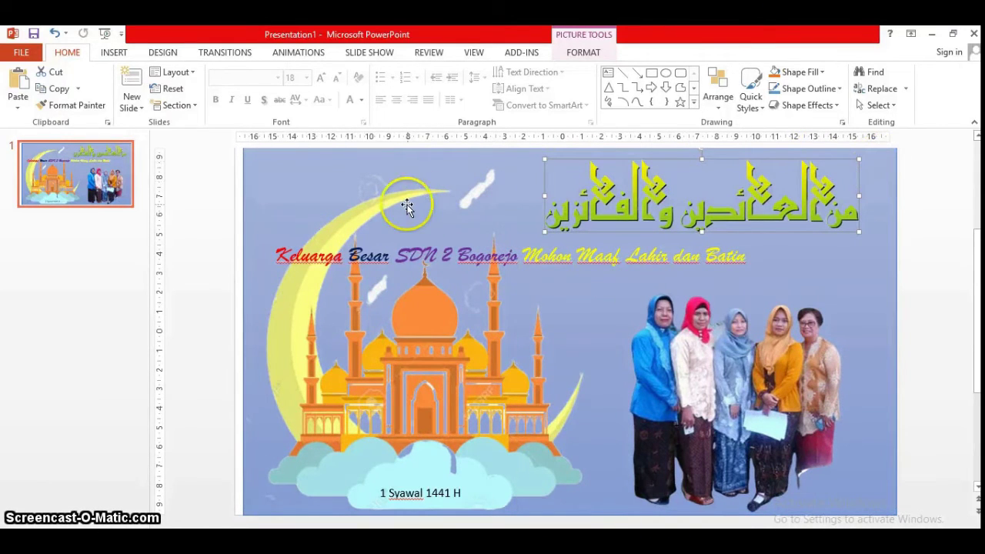
left_click(264, 159)
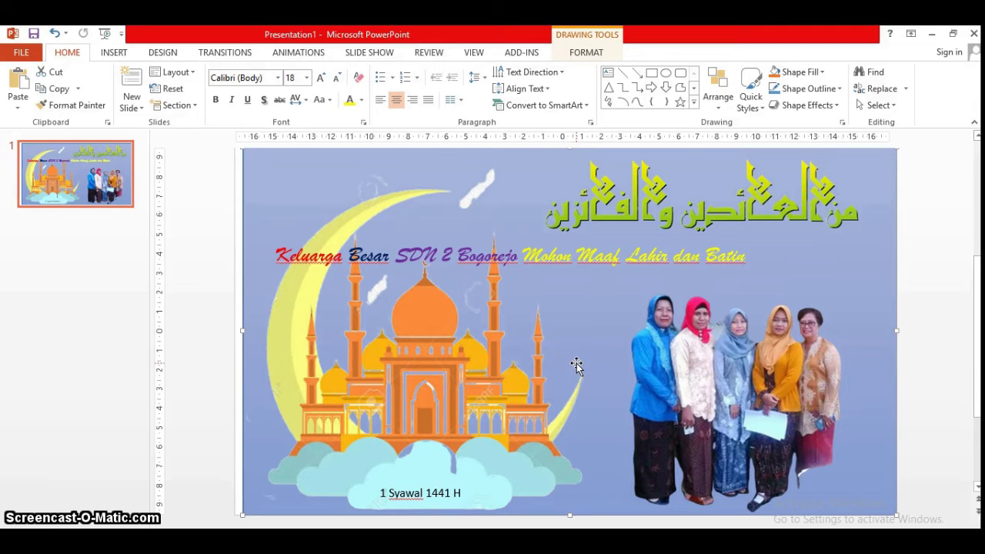
- Save the presentation as 'Kartu lebaran' in the D:\kartu lebaran folder
left_click(33, 33)
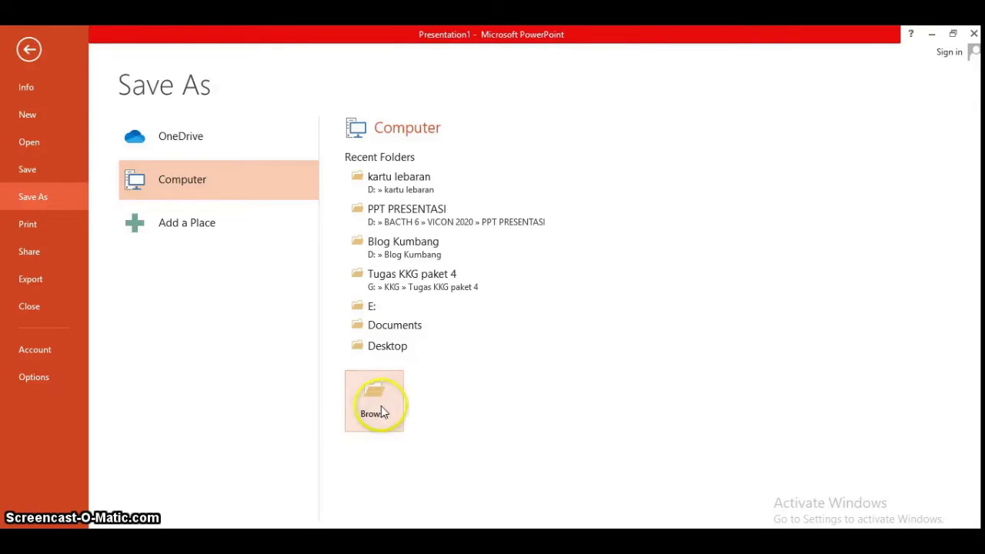
left_click(381, 408)
type("Kartu leb")
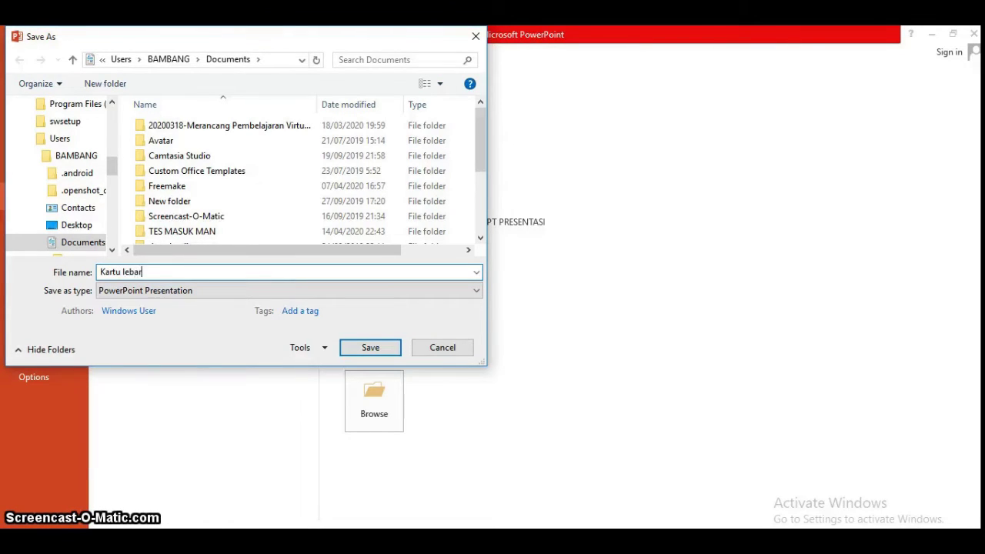
type("aran")
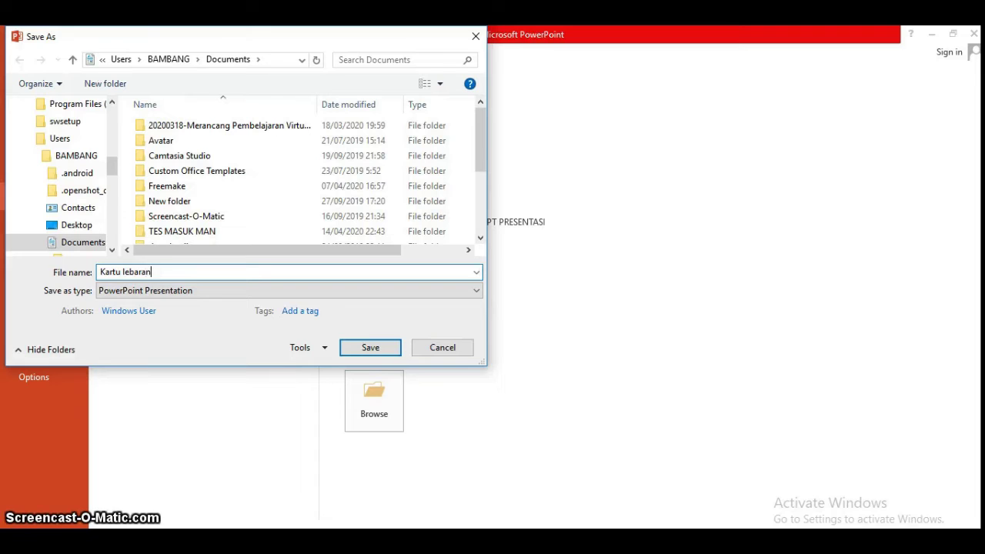
mouse_move(81, 187)
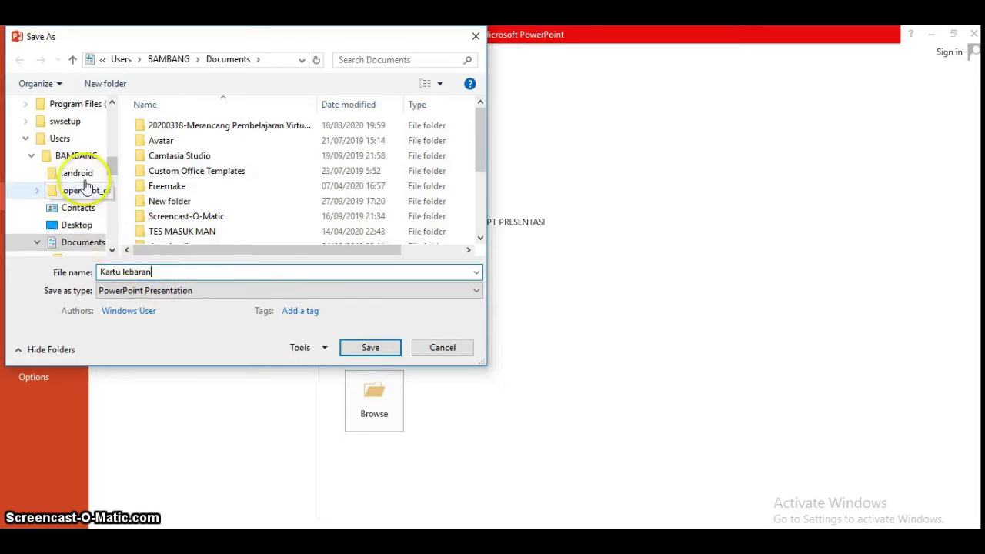
left_click_drag(112, 164, 115, 246)
left_click(73, 190)
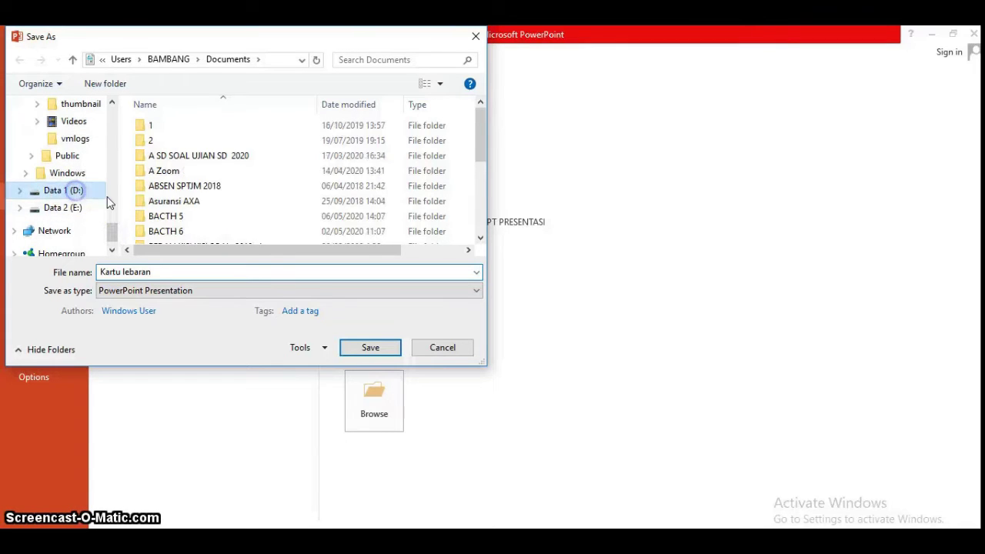
left_click_drag(481, 118, 484, 170)
left_click(197, 123)
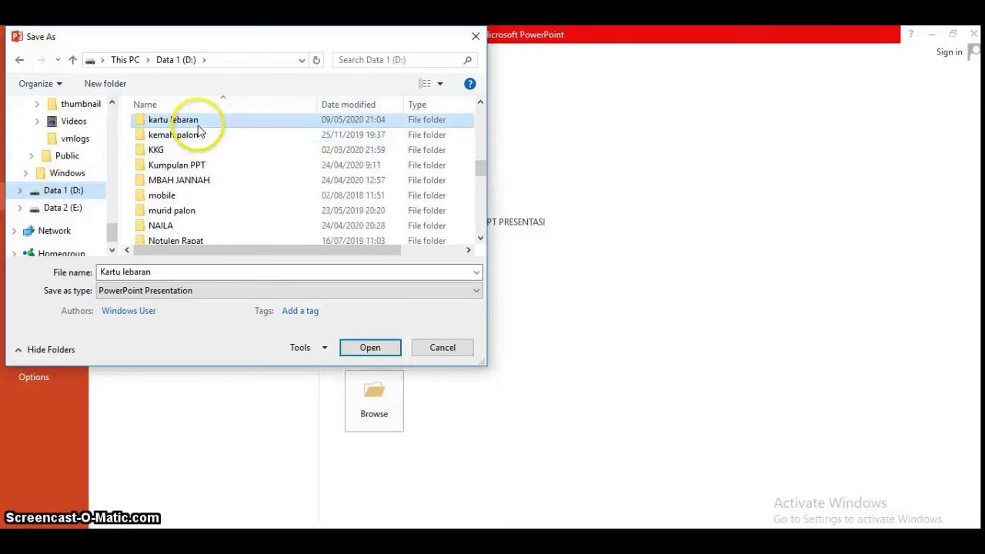
left_click(383, 347)
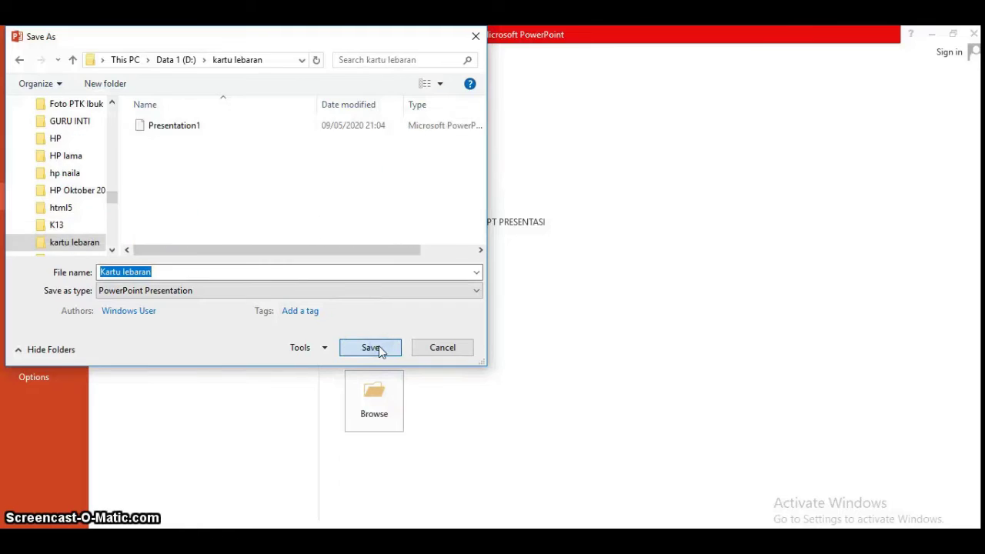
left_click(378, 347)
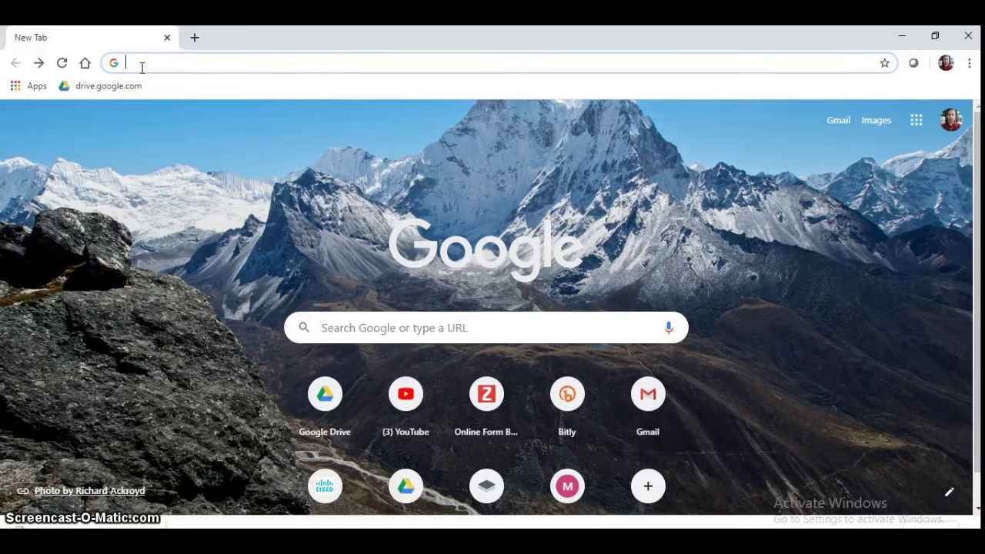
- Search 'convert ppt to jpg' in Chrome and open Convertio's PPT to JPG converter
type("co")
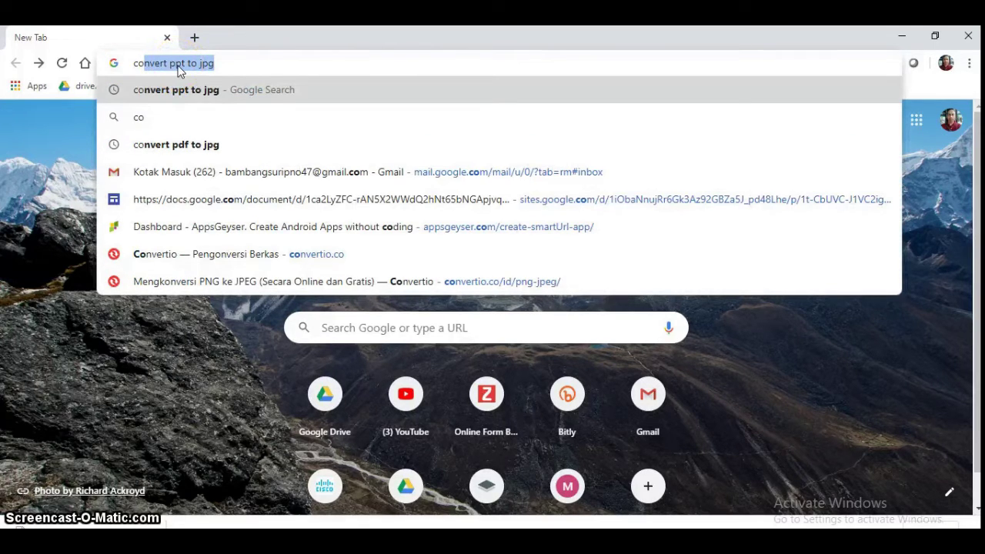
key("Return")
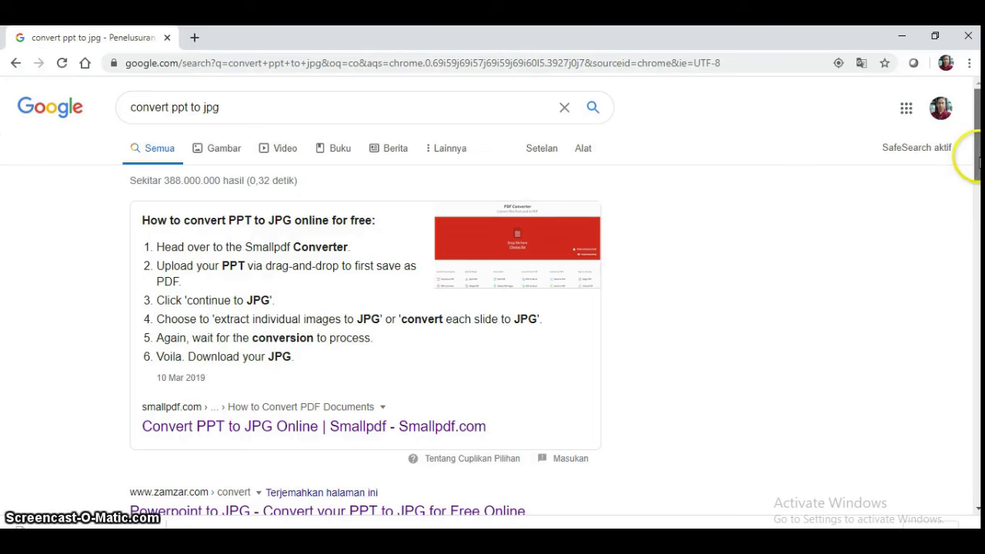
left_click_drag(979, 162, 979, 217)
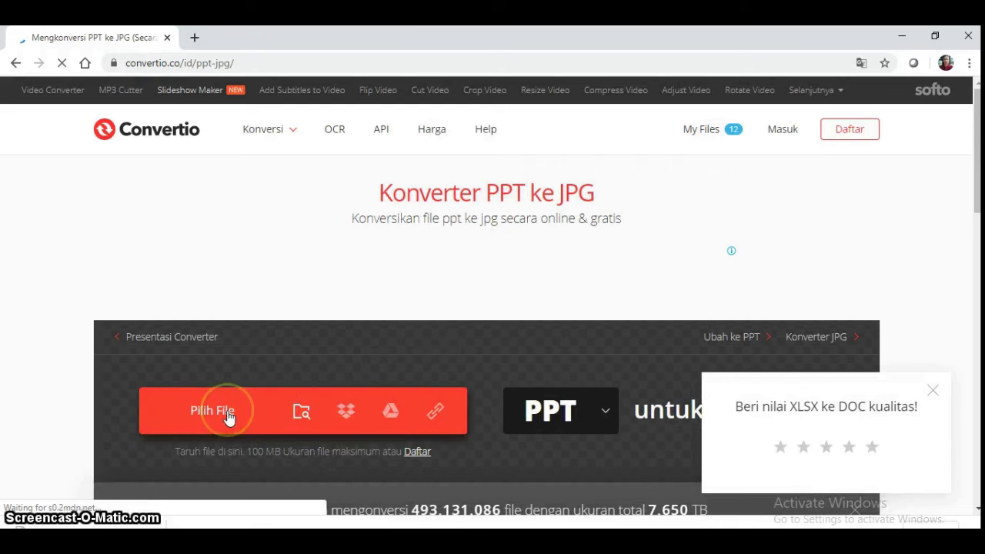
- Upload Kartu lebaran.pptx from the kartu lebaran folder to Convertio
left_click(229, 413)
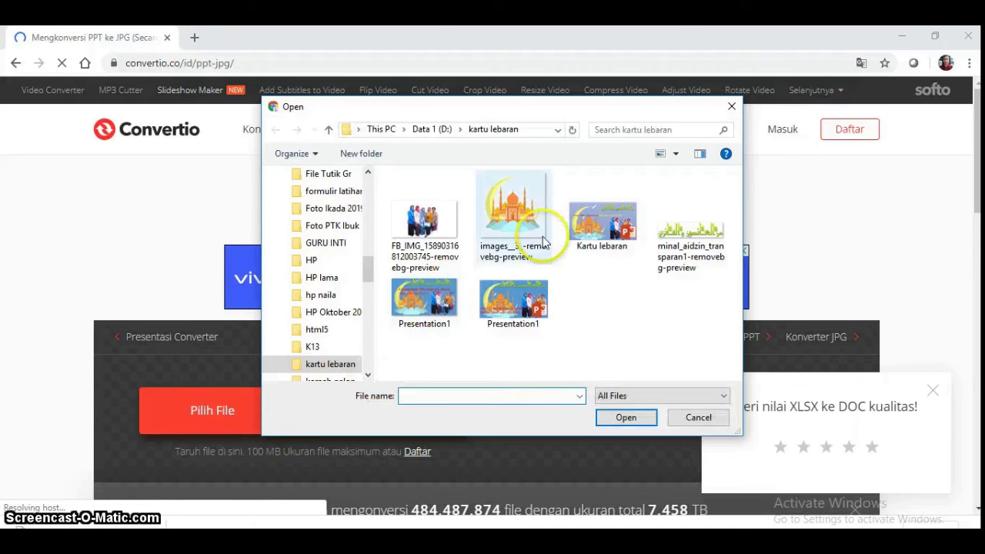
left_click(608, 246)
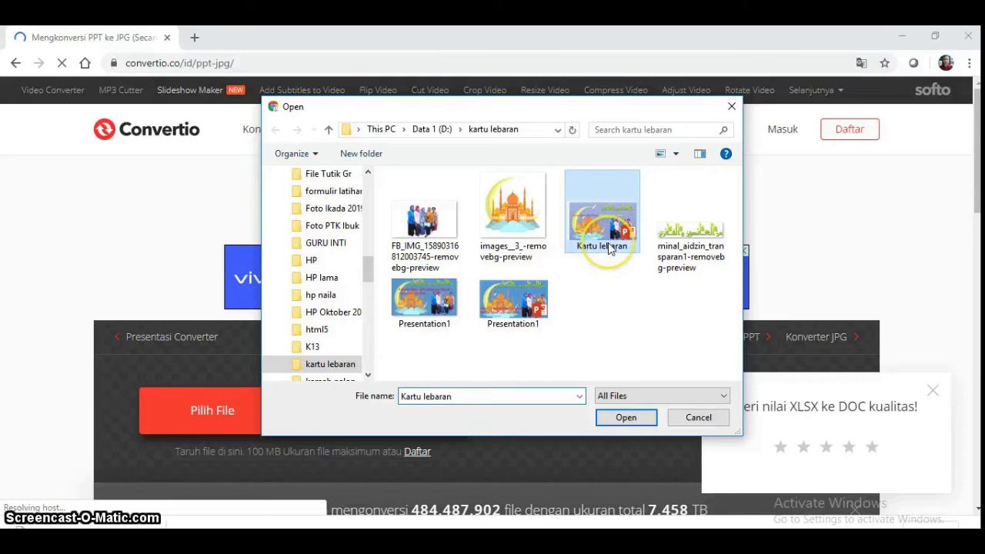
left_click(620, 421)
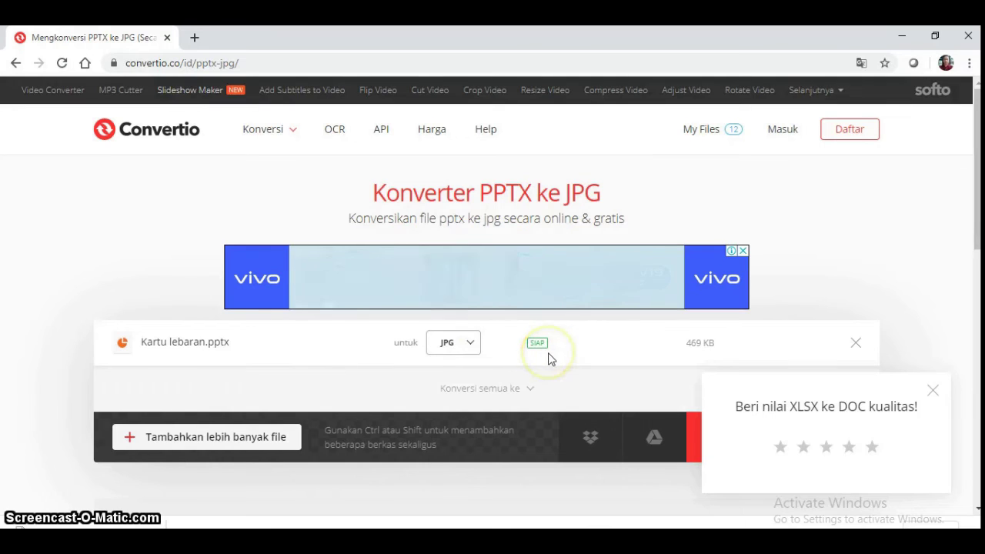
- Convert Kartu-lebaran.pptx to JPG in Convertio and download the 1.76 MB result
left_click(977, 511)
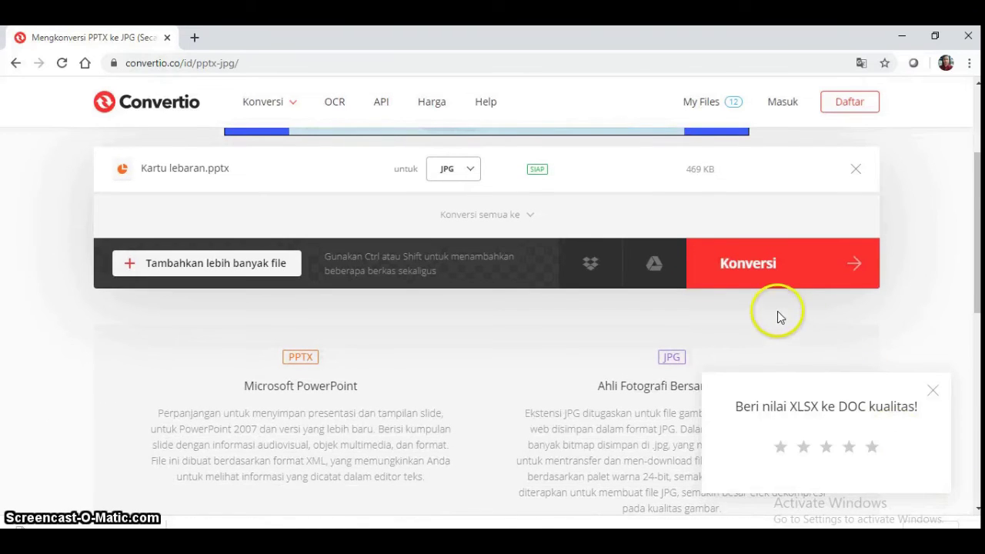
left_click(753, 267)
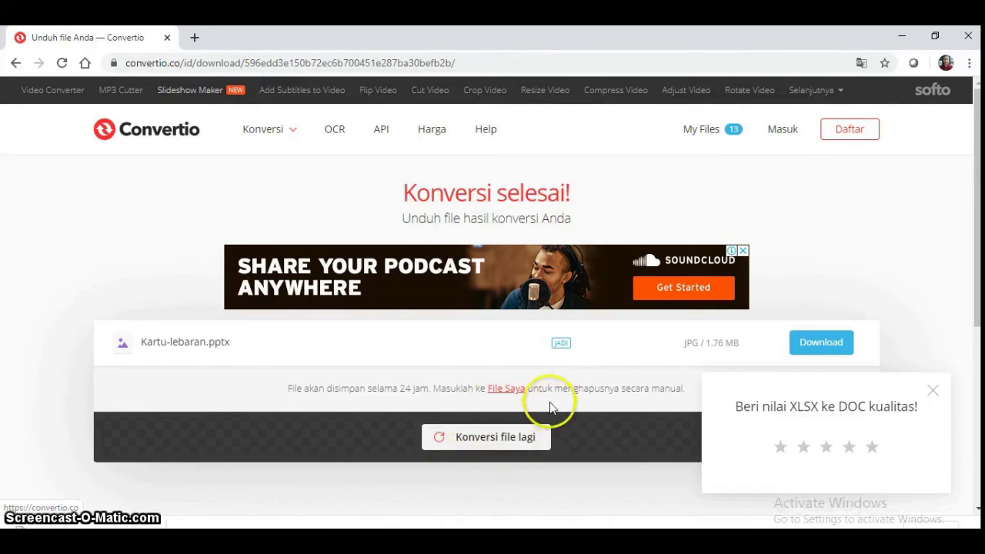
left_click(823, 346)
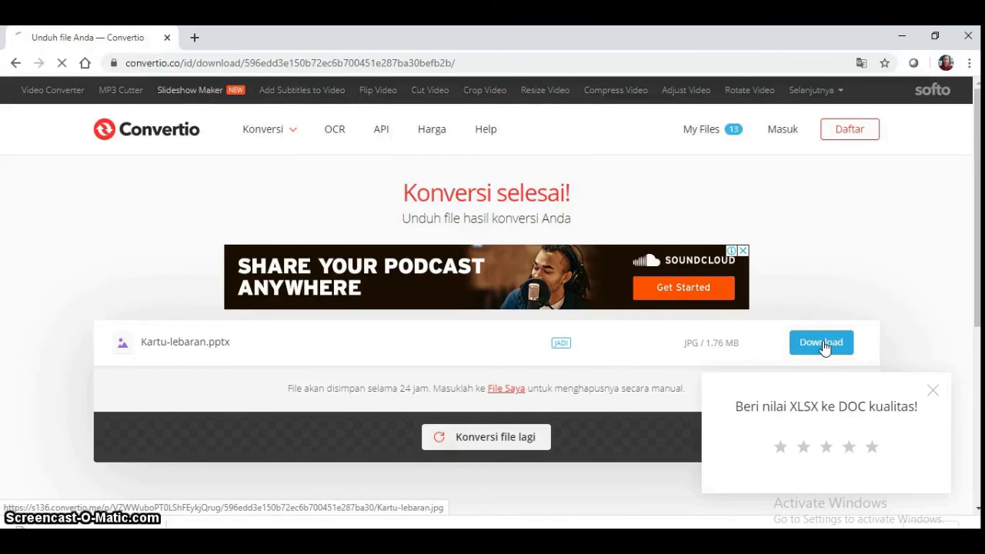
- Save the Kartu-lebaran JPG into D:\kartu lebaran under its default name
left_click(822, 343)
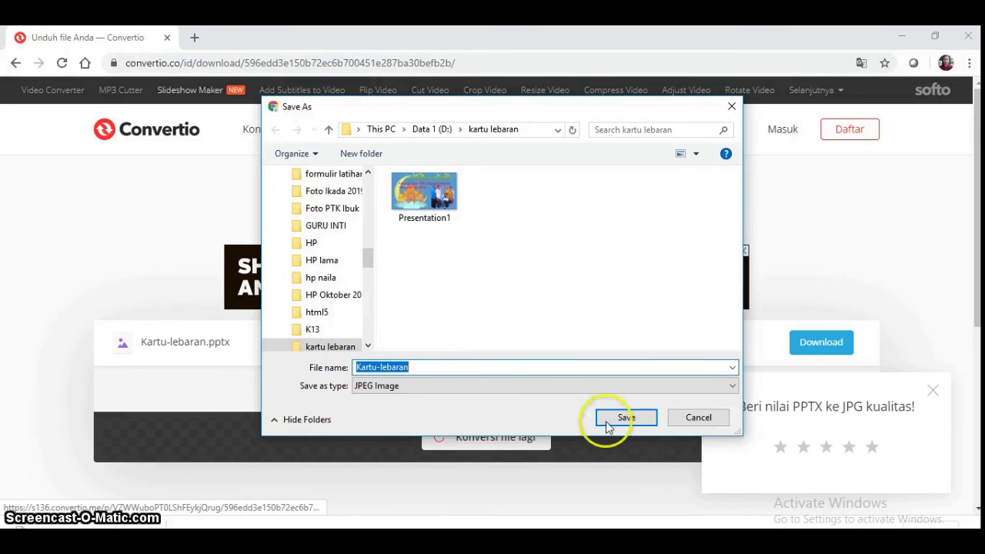
left_click(627, 418)
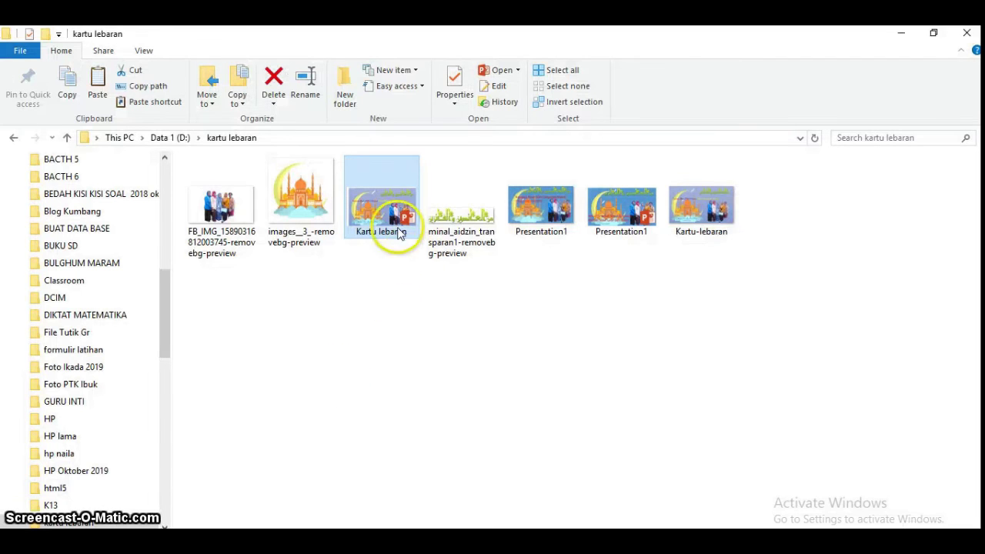
- Open Kartu-lebaran.jpg from the kartu lebaran folder in Photos
left_click(702, 218)
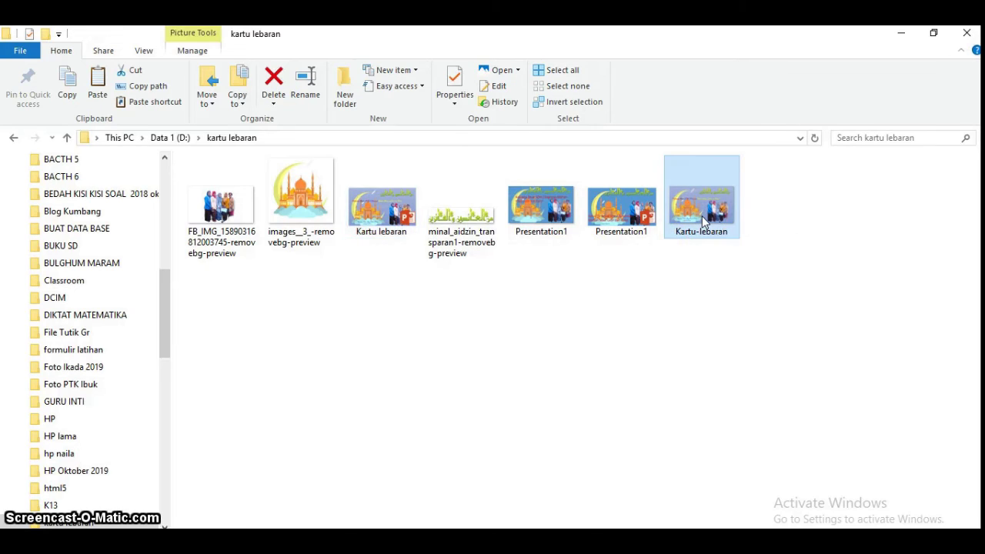
double_click(702, 219)
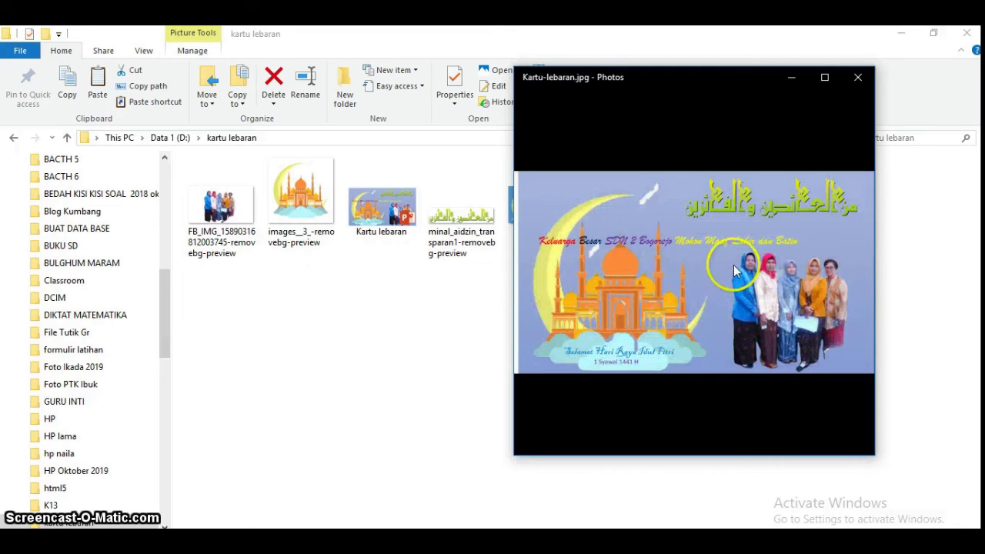
mouse_move(824, 80)
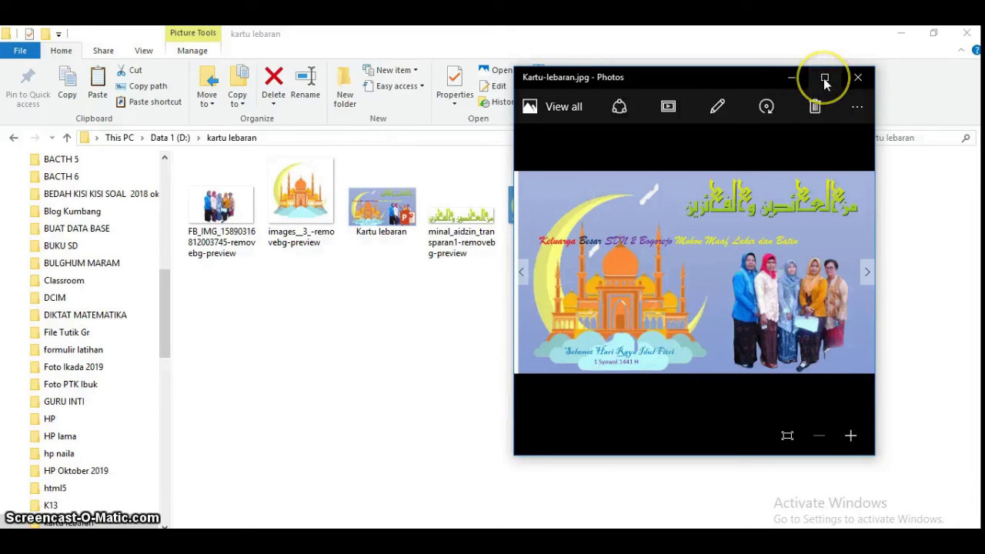
- Maximize the Photos window to view the Kartu-lebaran card image full screen
left_click(826, 78)
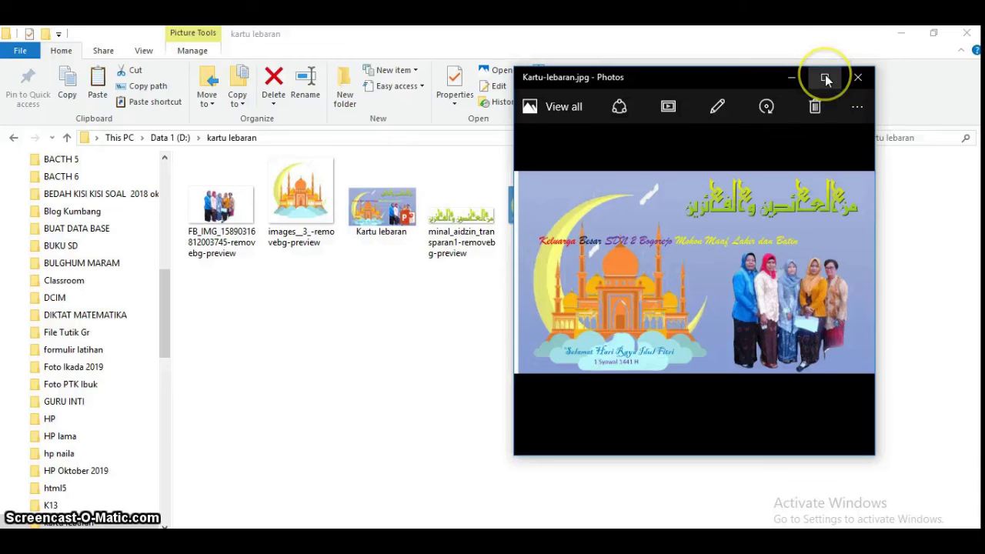